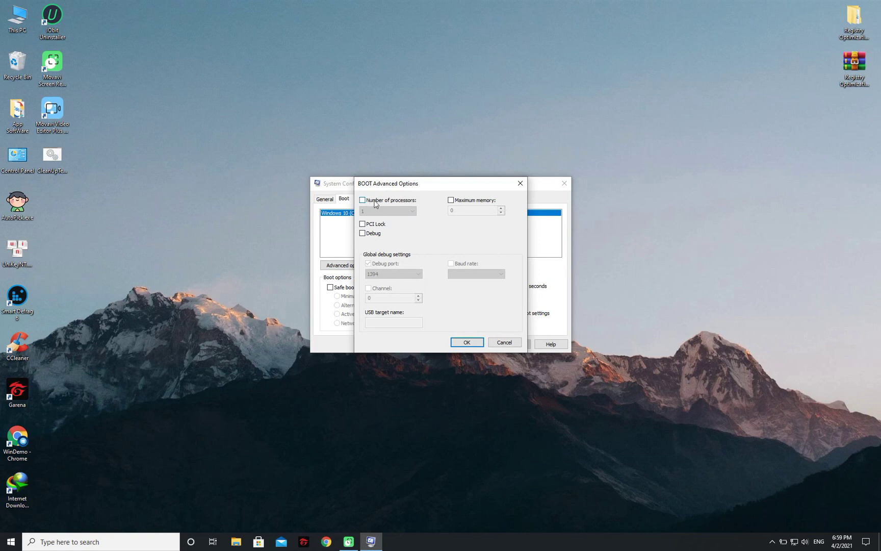
- Set the number of processors used at boot to 4 in the advanced boot options and apply the change
left_click(377, 200)
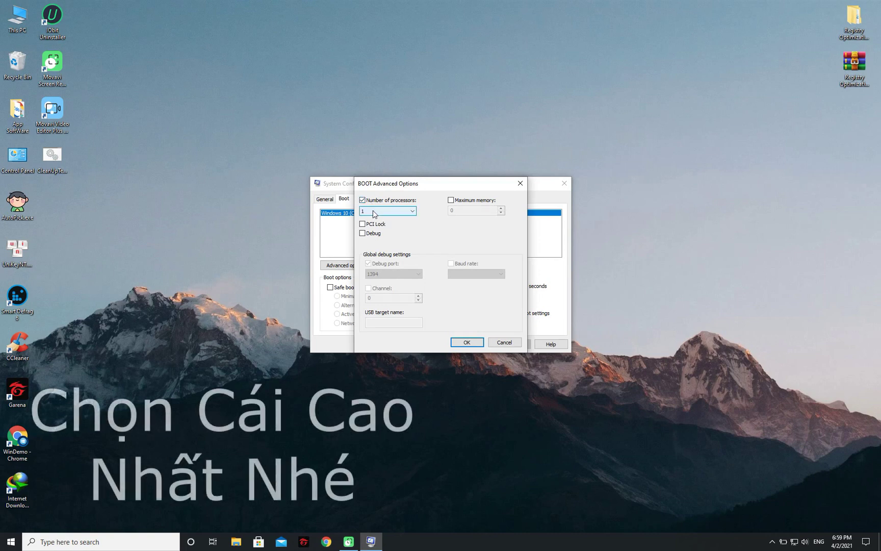
left_click(379, 213)
left_click(377, 241)
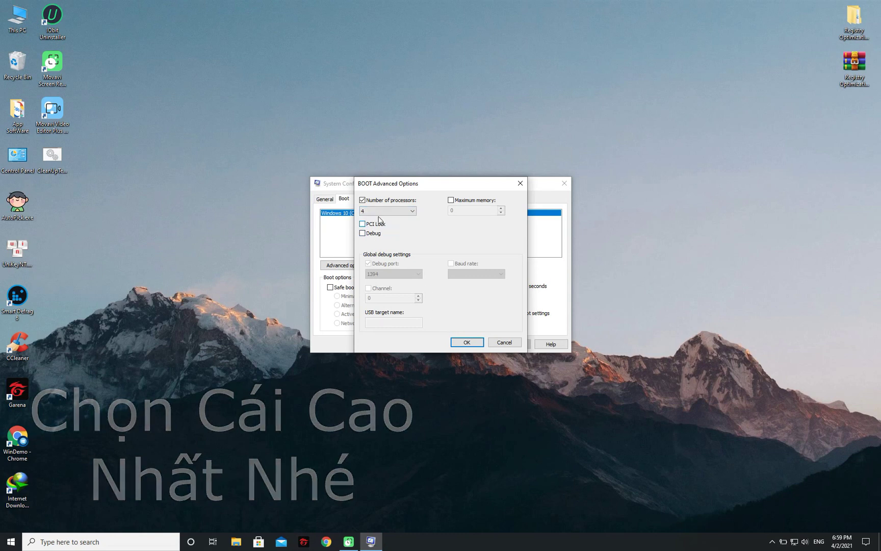
left_click(383, 211)
left_click(382, 238)
left_click(385, 210)
left_click(388, 238)
left_click(466, 343)
left_click(514, 345)
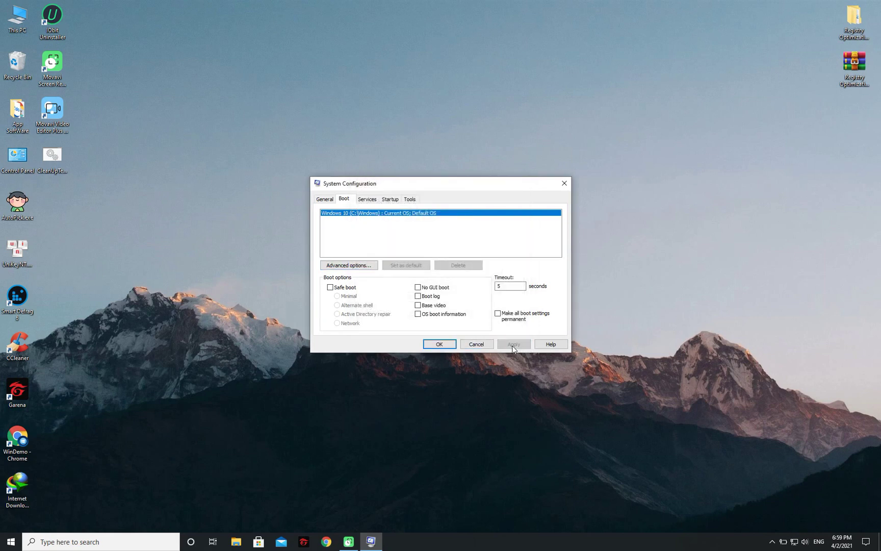
- Hide all Microsoft services from the services list and disable all the remaining ones
left_click(367, 200)
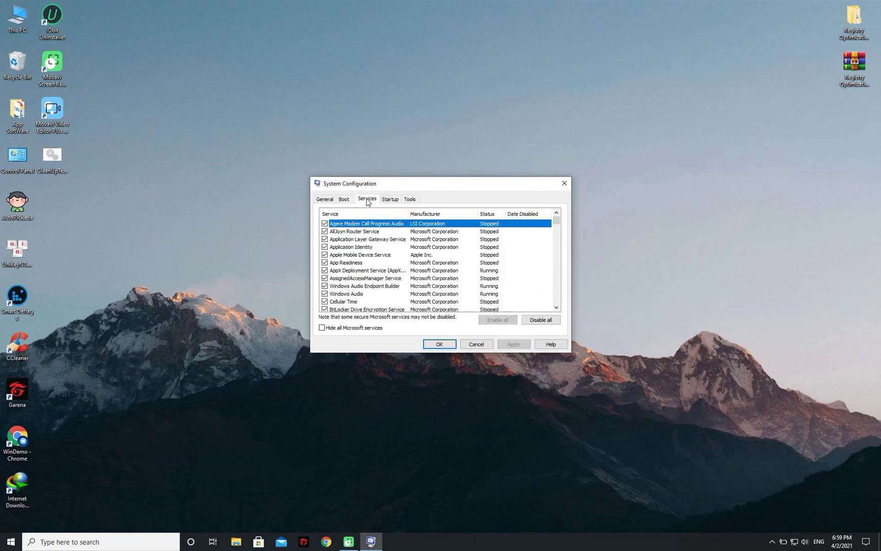
left_click(330, 329)
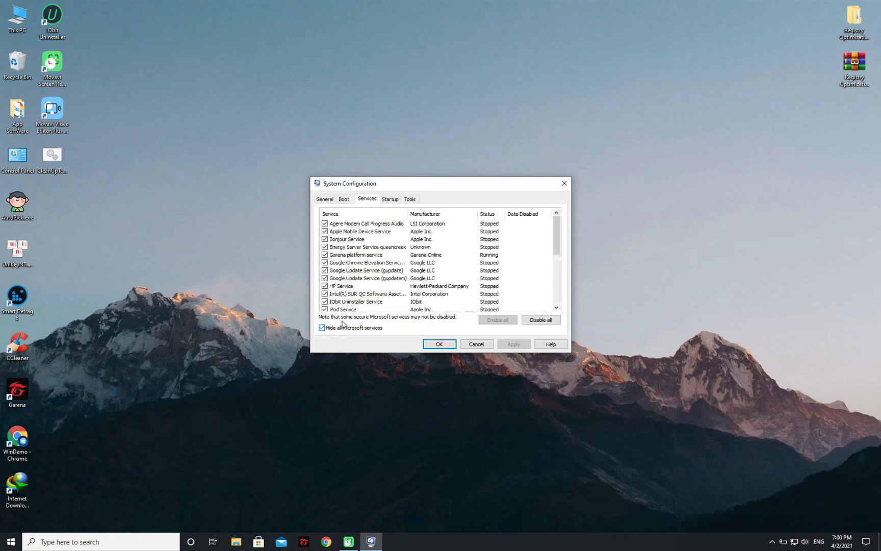
left_click(538, 325)
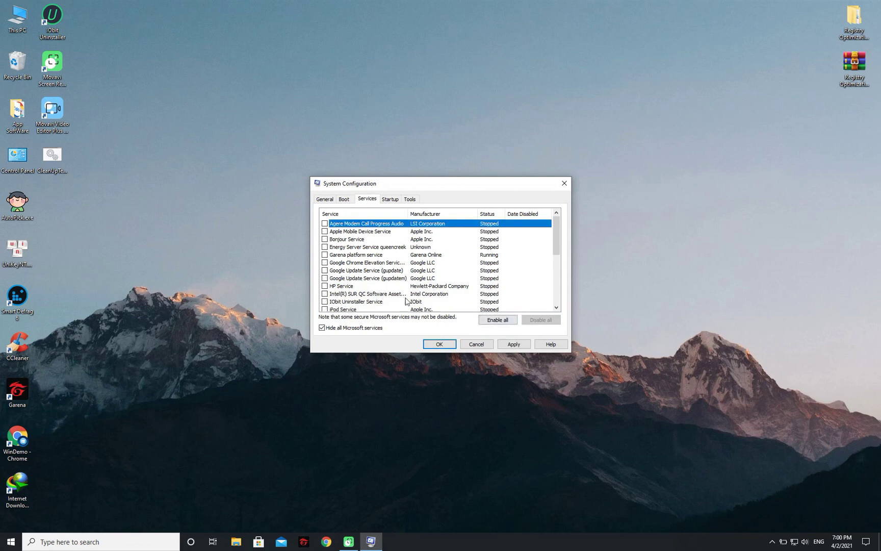
- Re-enable the NVIDIA Display Driver Service, leaving the NVIDIA WMI Provider disabled
left_click_drag(560, 244, 558, 268)
left_click(343, 271)
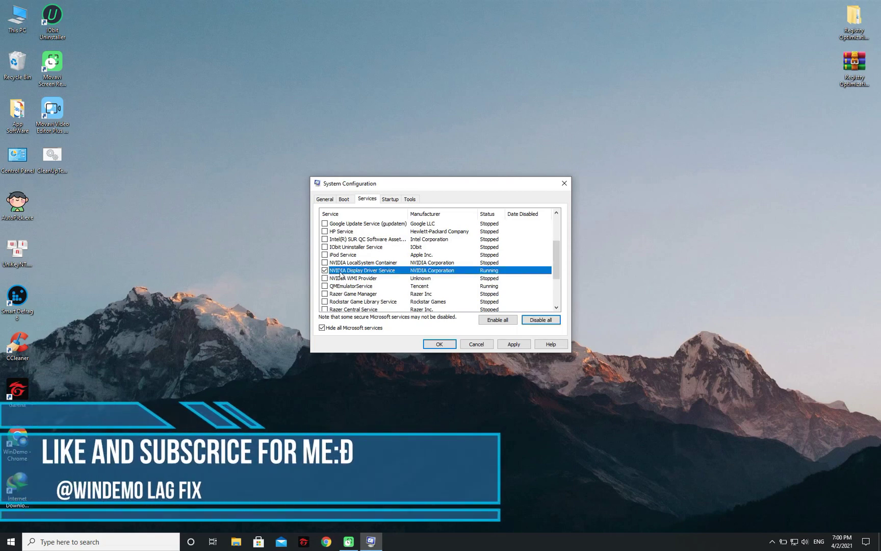
left_click_drag(556, 271, 557, 275)
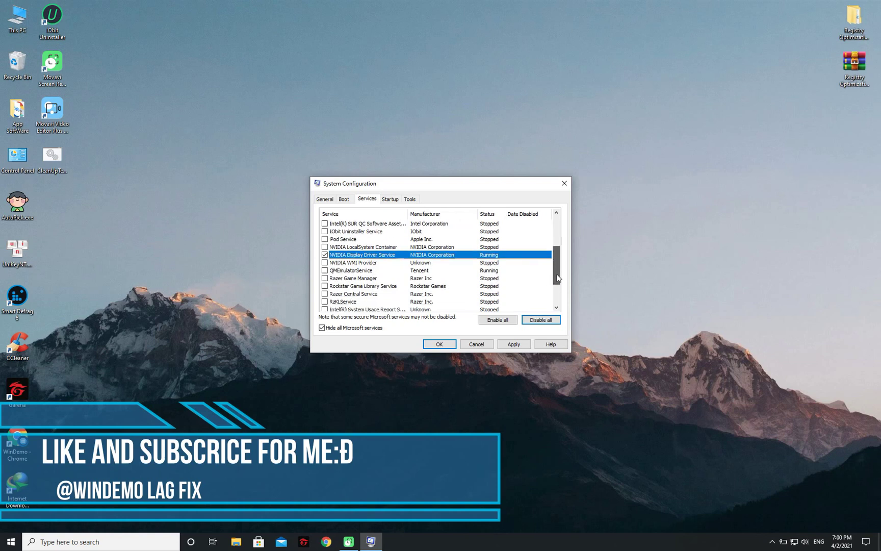
left_click(447, 264)
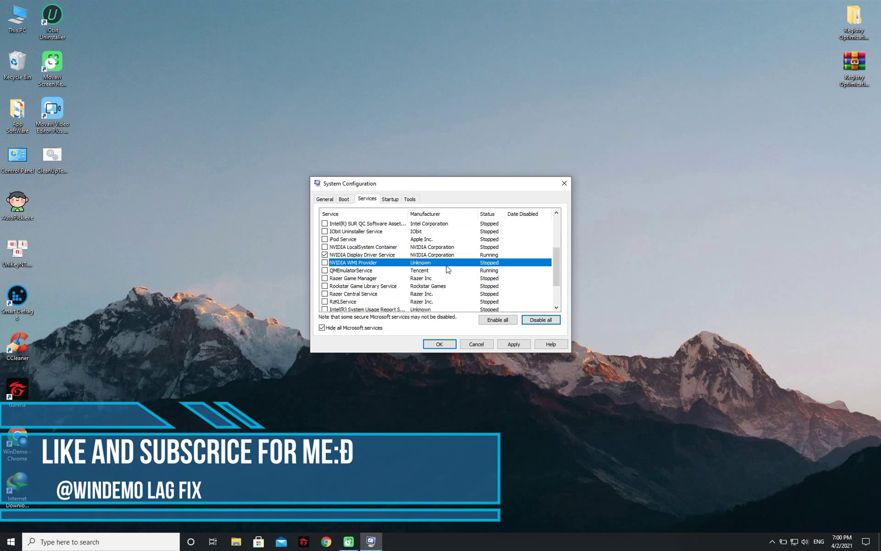
left_click(325, 263)
left_click(325, 263)
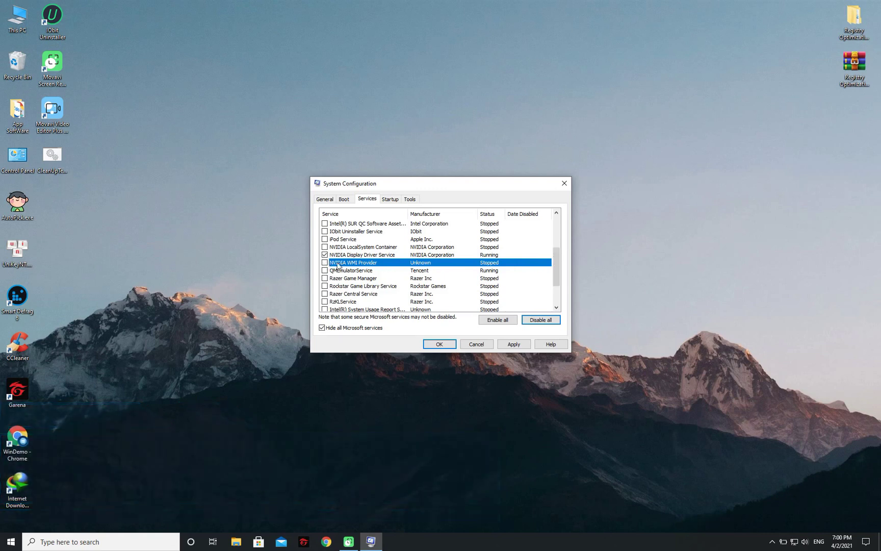
- Apply the service changes and exit System Configuration without restarting the computer
left_click_drag(555, 268, 556, 287)
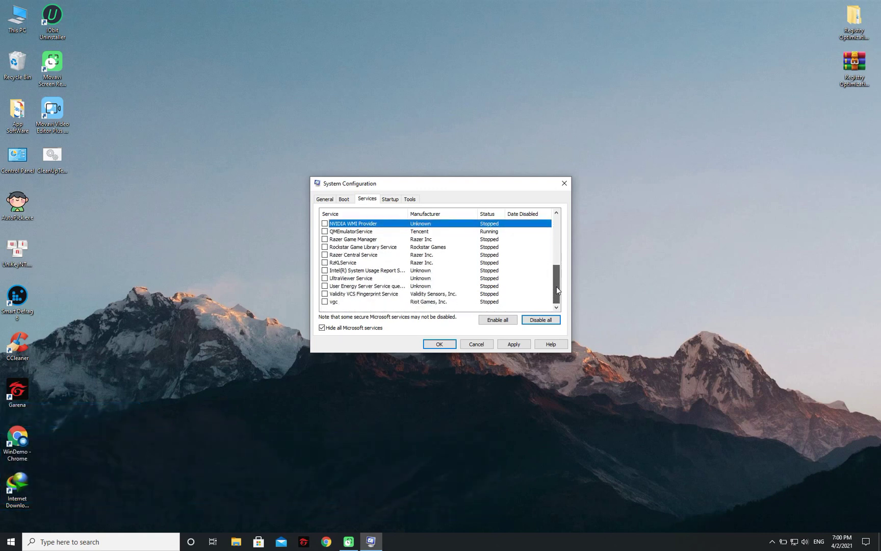
left_click(510, 345)
left_click(453, 346)
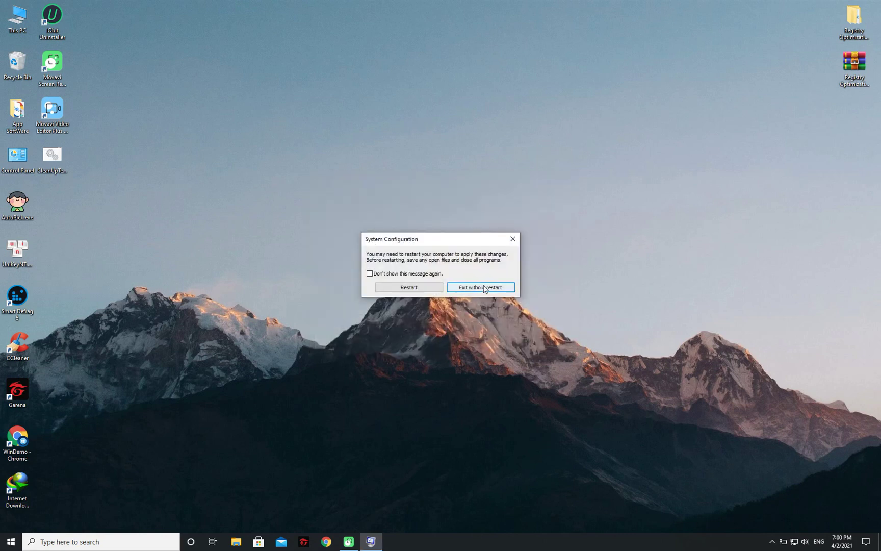
left_click(481, 287)
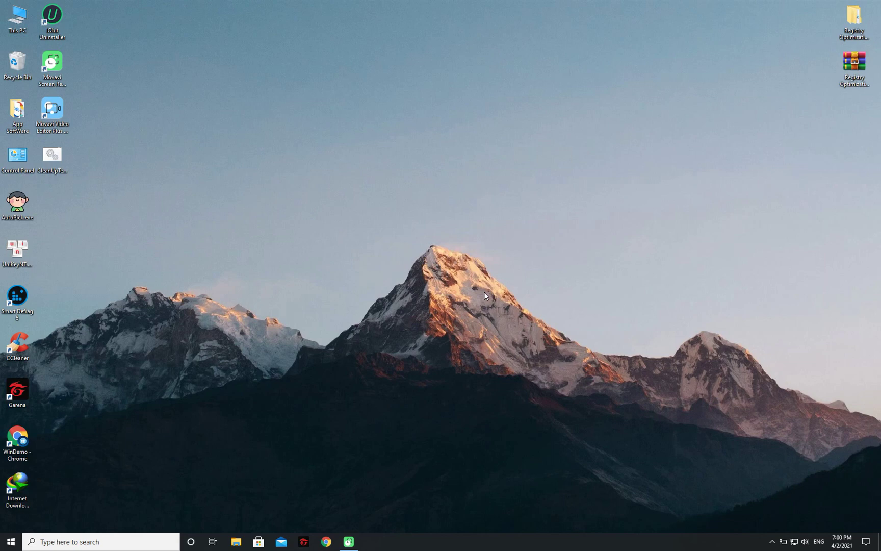
- Switch to Task Manager's list of startup apps and disable CCleaner
right_click(438, 542)
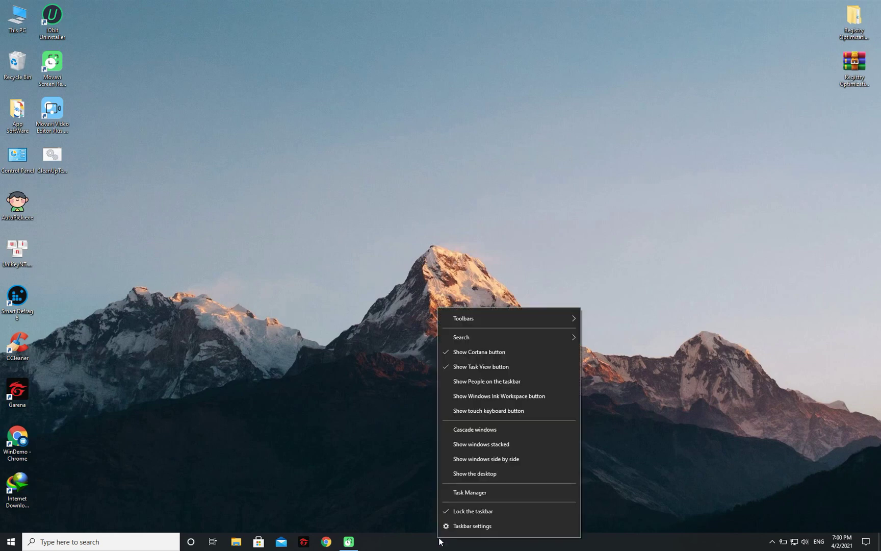
left_click(489, 492)
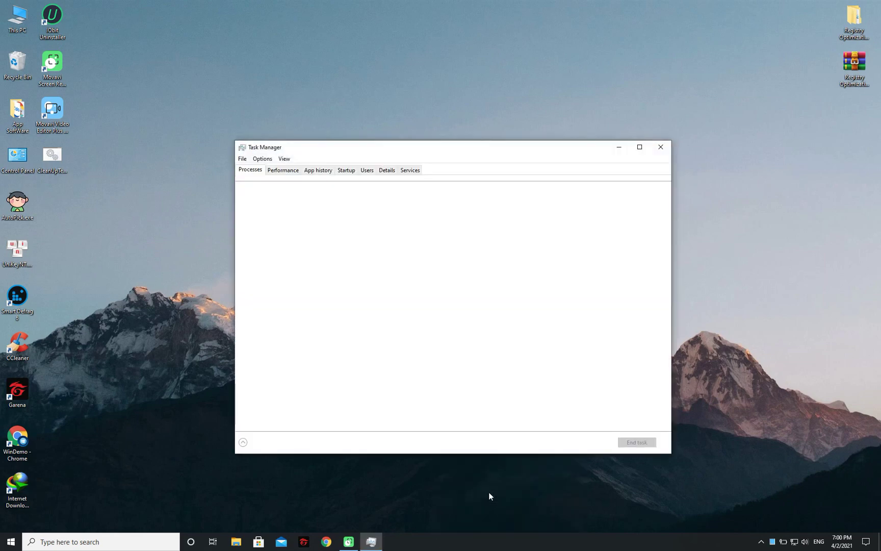
left_click(346, 171)
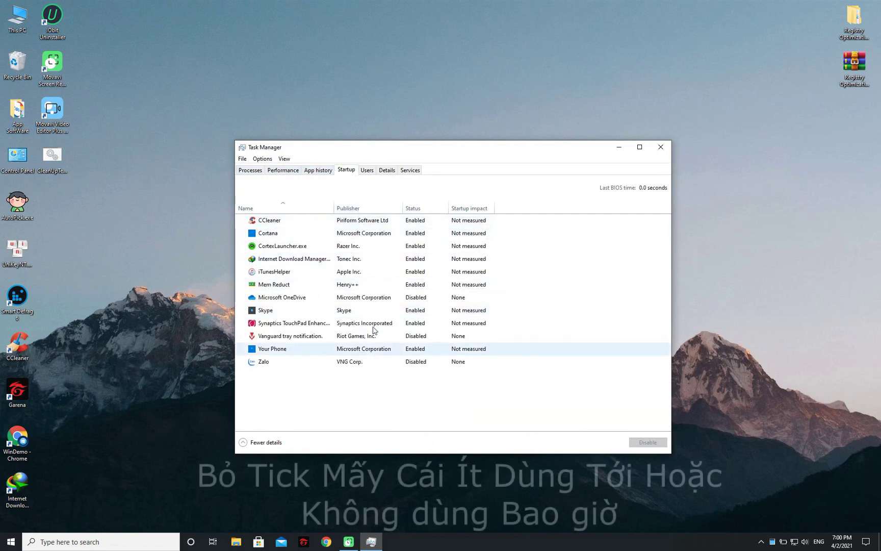
left_click(414, 222)
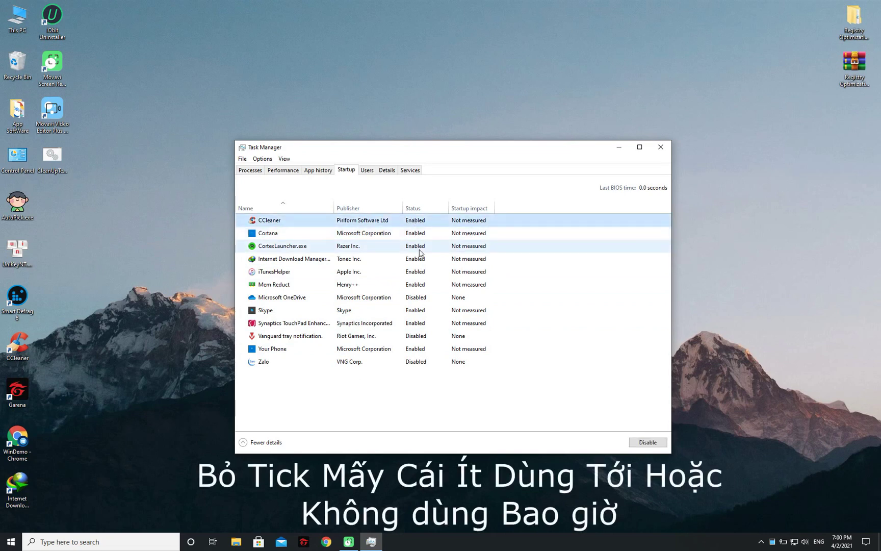
right_click(351, 225)
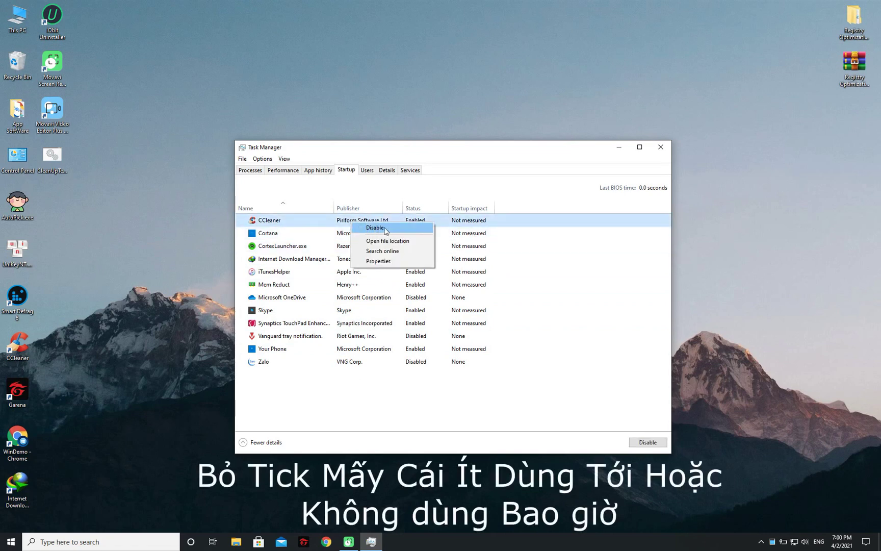
left_click(378, 227)
- Disable Cortana and CortexLauncher.exe from running at startup
left_click(408, 234)
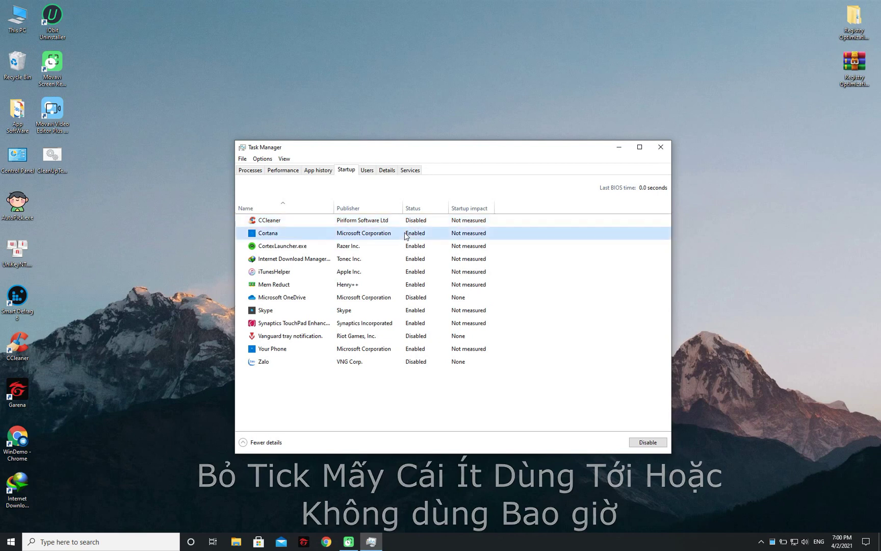
right_click(412, 234)
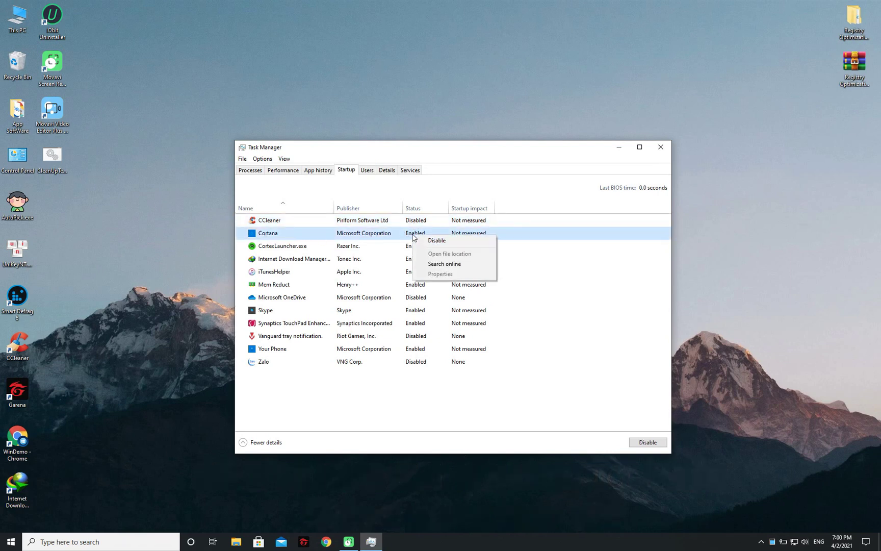
left_click(431, 243)
left_click(391, 245)
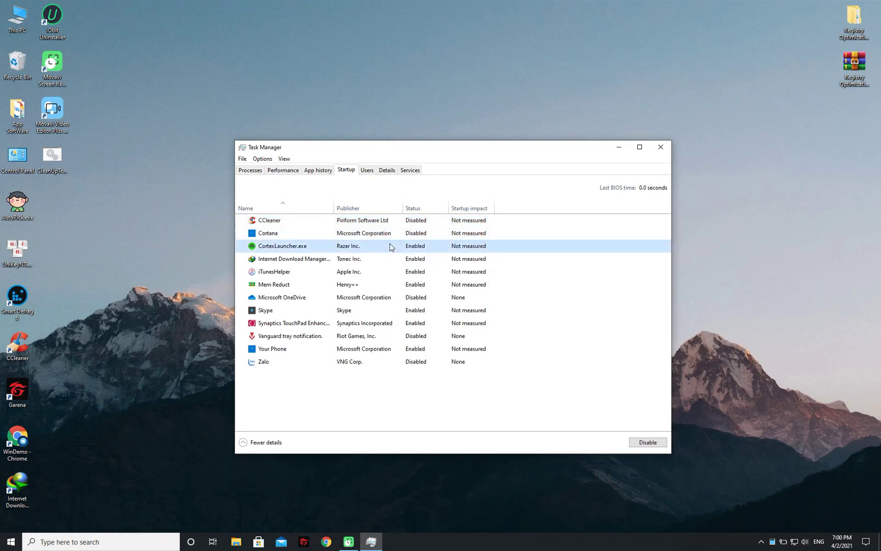
right_click(391, 245)
left_click(414, 250)
- Disable Internet Download Manager and iTunesHelper from running at startup
left_click(387, 261)
right_click(386, 262)
left_click(434, 265)
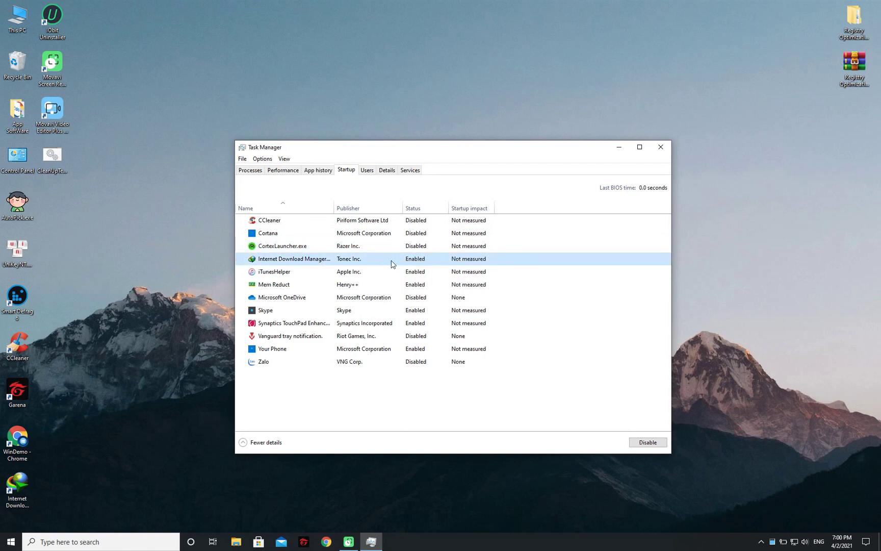
left_click(393, 274)
right_click(393, 274)
left_click(433, 278)
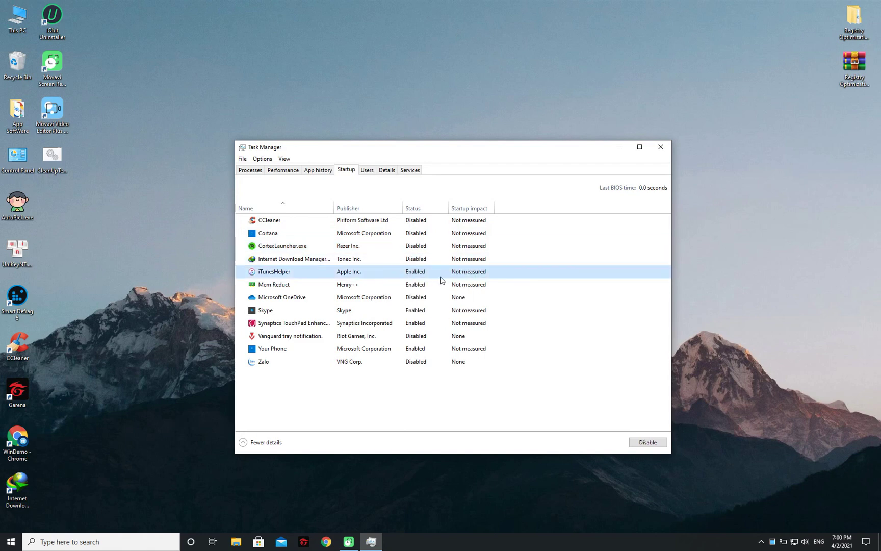
- Disable Skype and the Synaptics TouchPad entry at startup, keeping Mem Reduct enabled
left_click(385, 286)
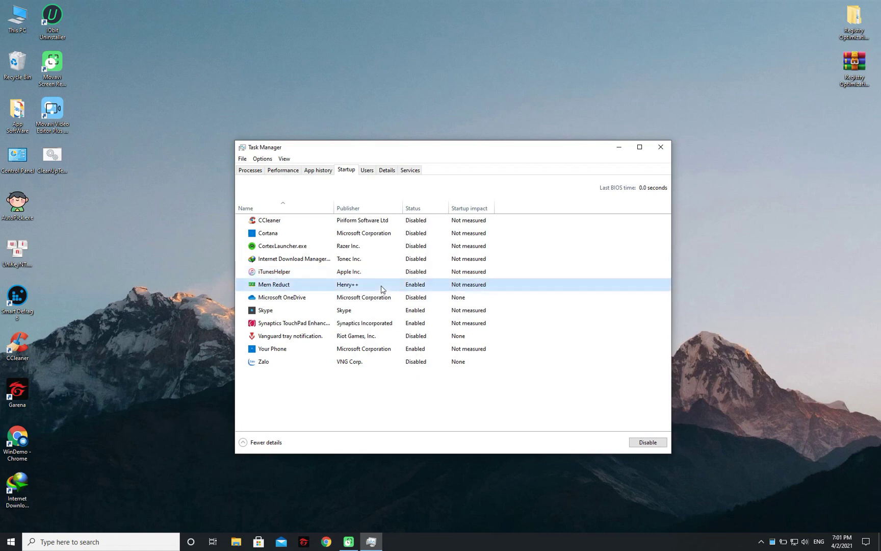
left_click(384, 300)
right_click(386, 310)
left_click(403, 314)
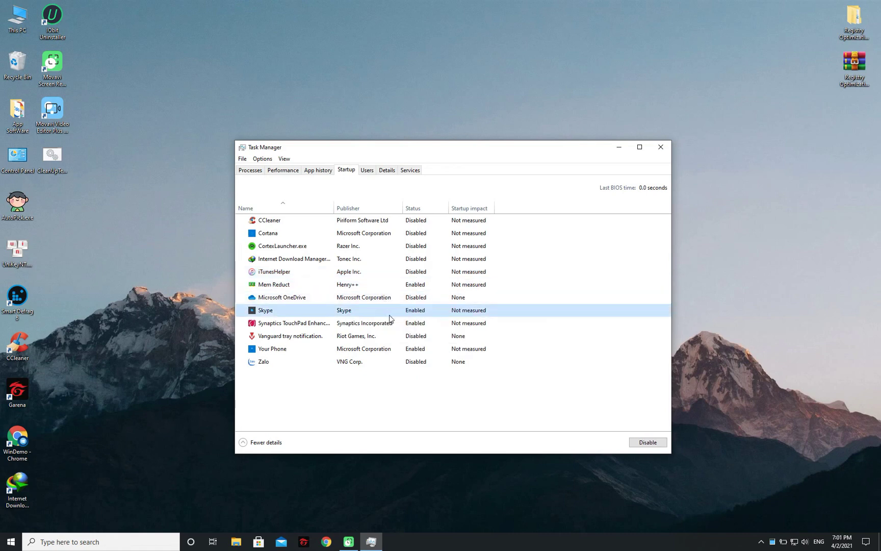
right_click(392, 325)
left_click(414, 328)
- Disable Your Phone at startup and close Task Manager
left_click(398, 337)
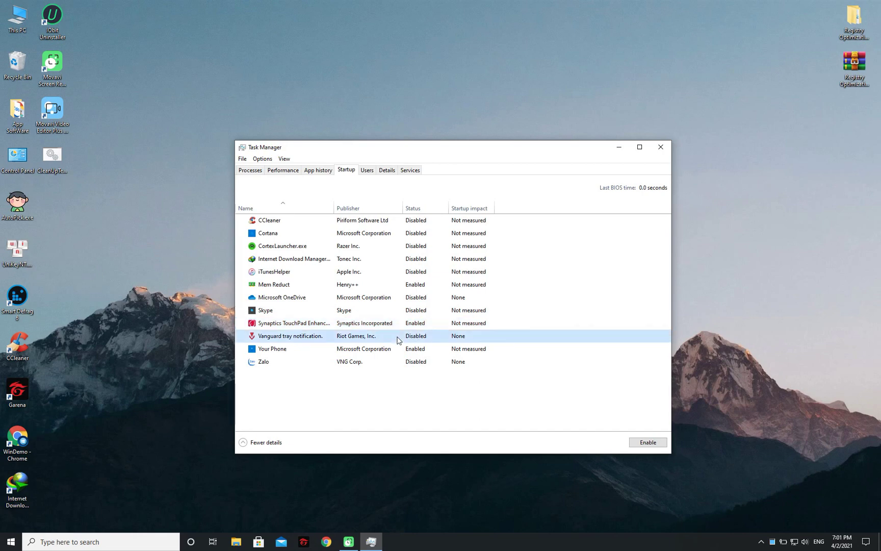
right_click(397, 351)
left_click(446, 356)
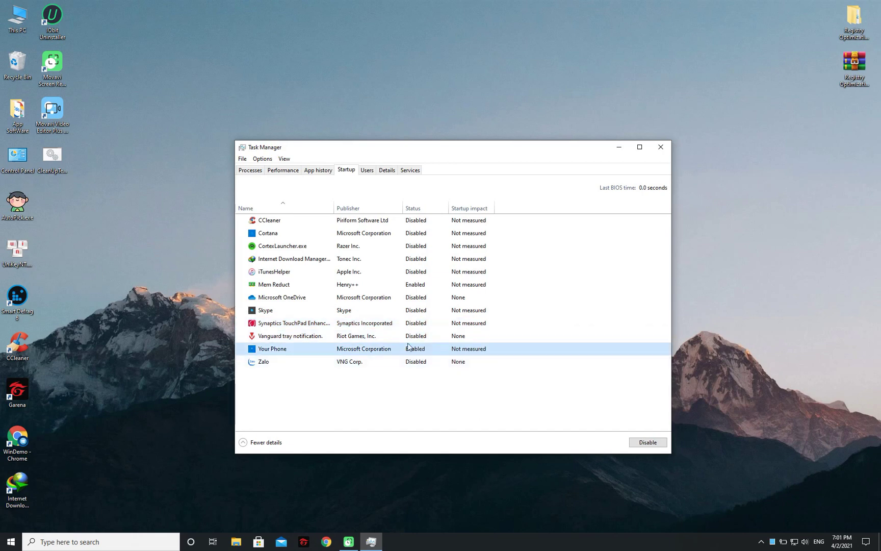
left_click(660, 147)
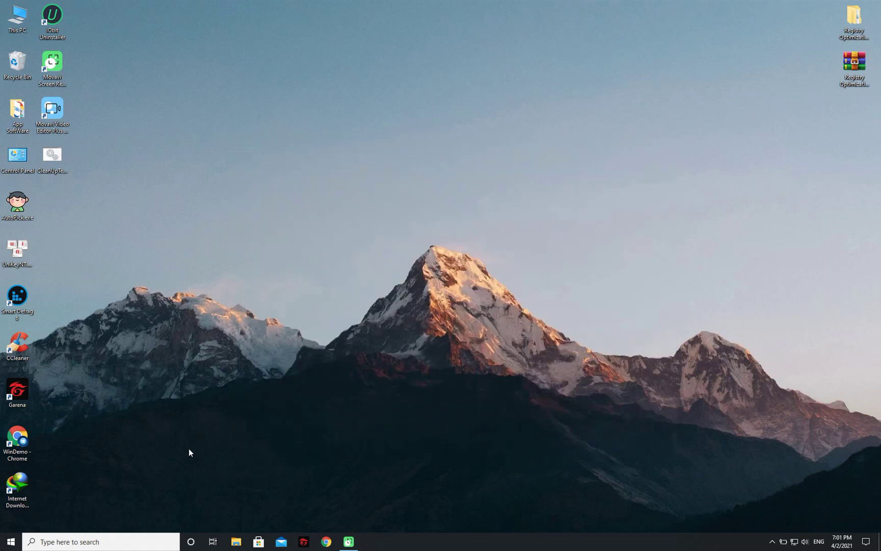
- Switch to the privacy section of Windows Settings and turn off letting apps run in the background
left_click(10, 540)
mouse_move(13, 502)
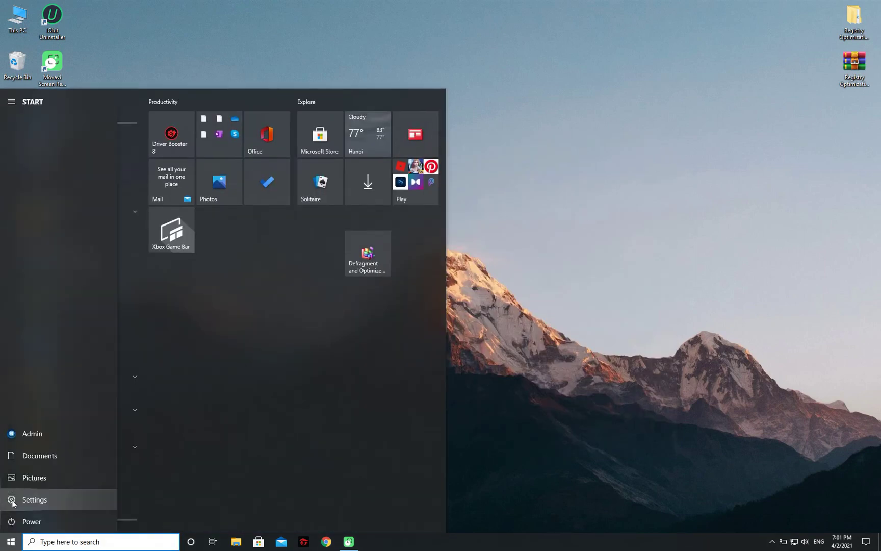
left_click(56, 499)
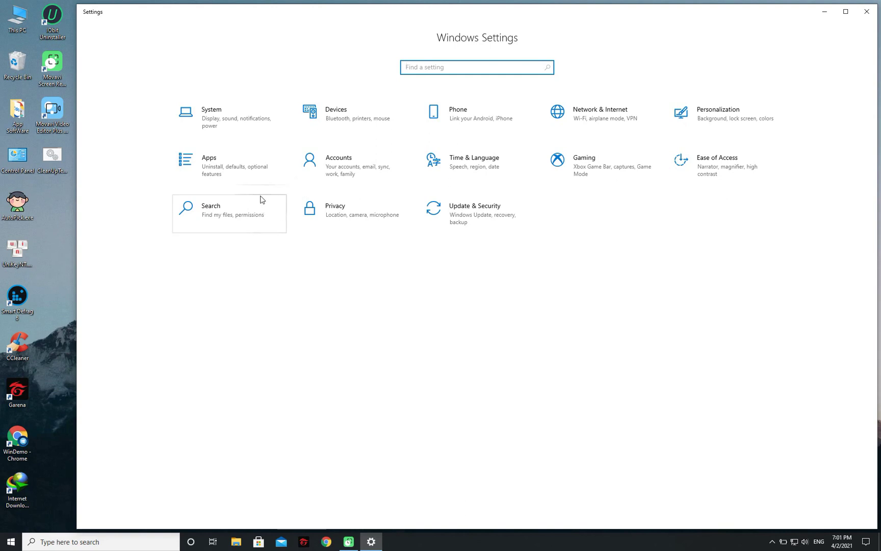
left_click(352, 220)
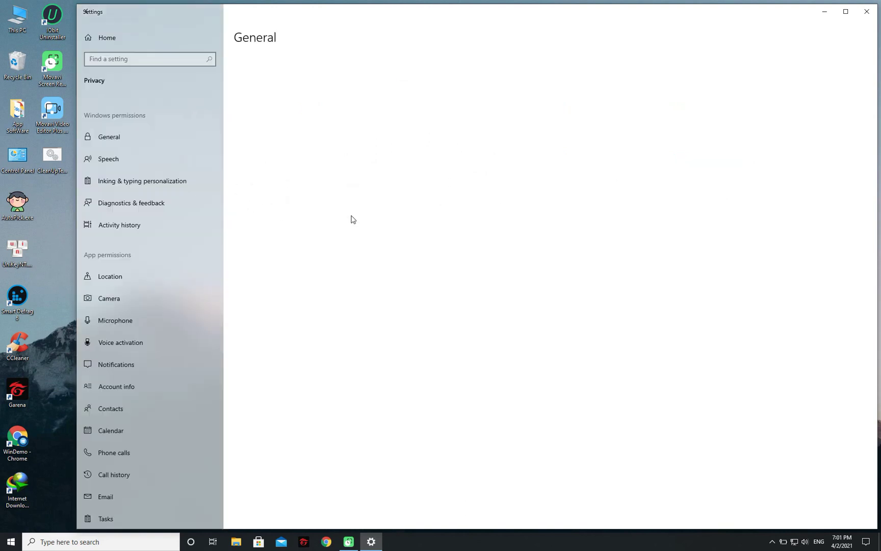
left_click_drag(220, 148, 220, 289)
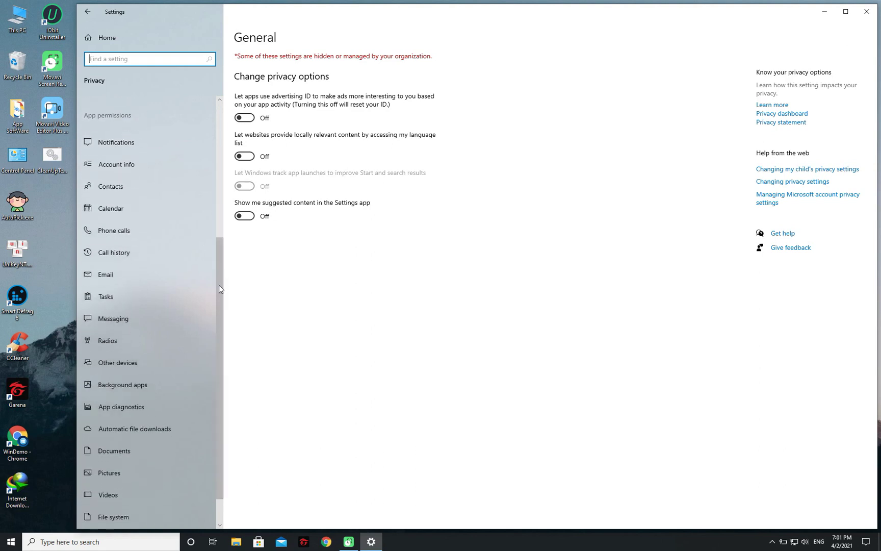
left_click(129, 385)
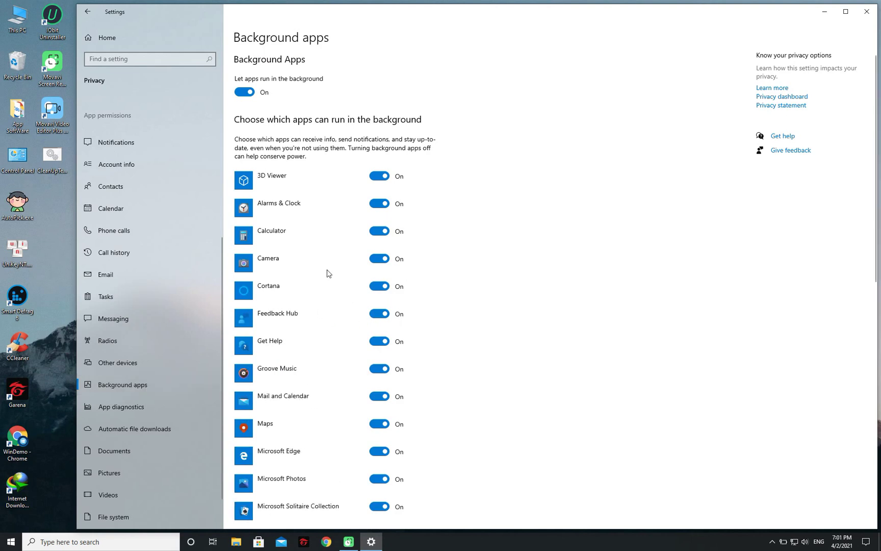
left_click(250, 94)
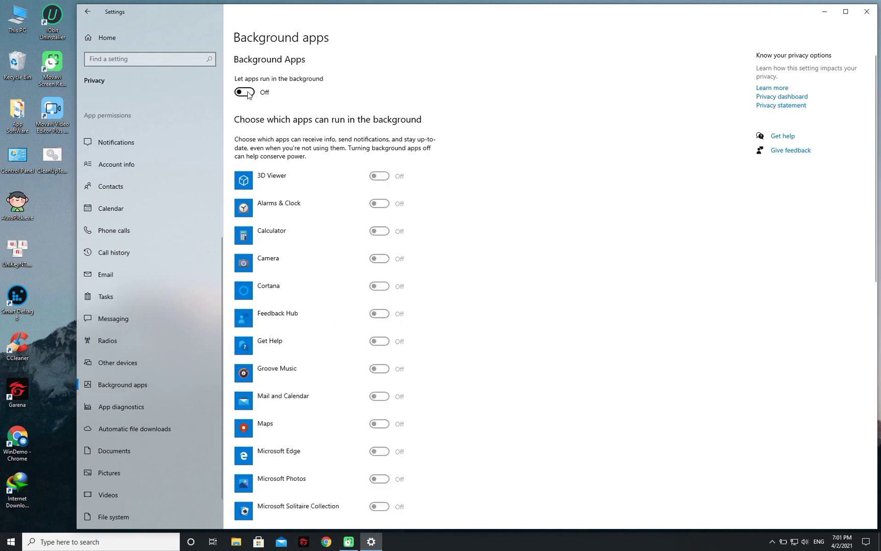
left_click_drag(458, 15, 433, 16)
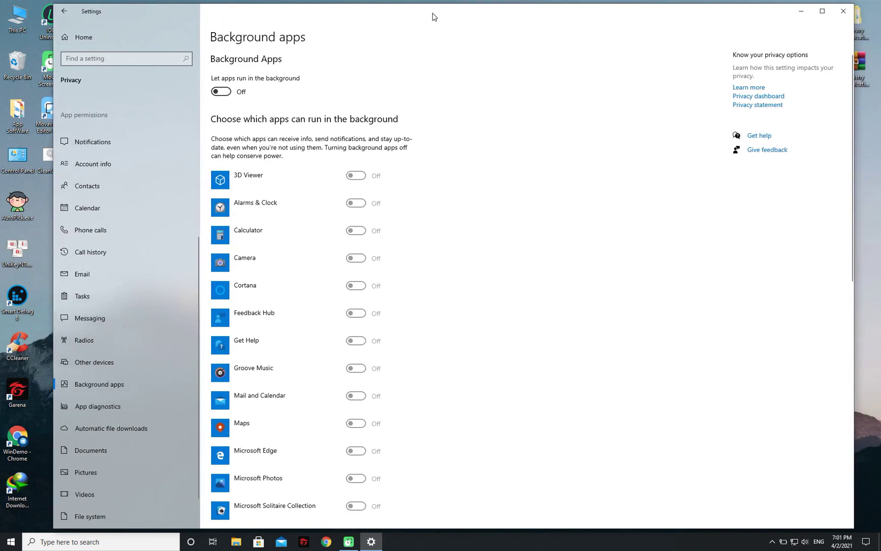
- Close Windows Settings, search Windows for "performance" and open Performance Monitor
left_click(843, 11)
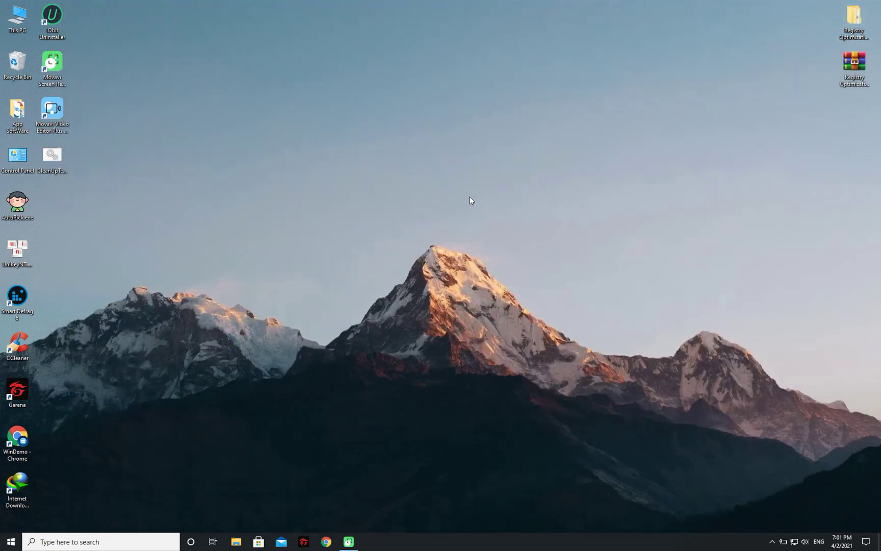
left_click(130, 538)
type("pẻ")
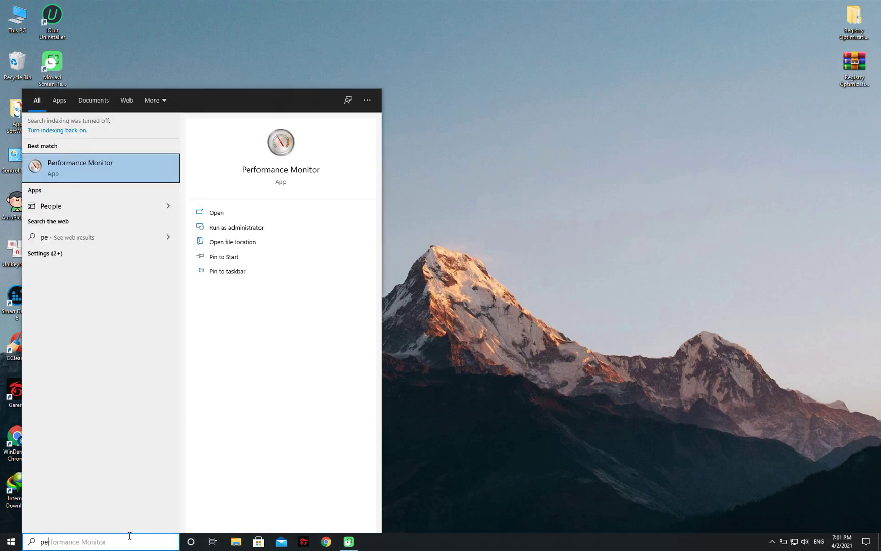
type("r")
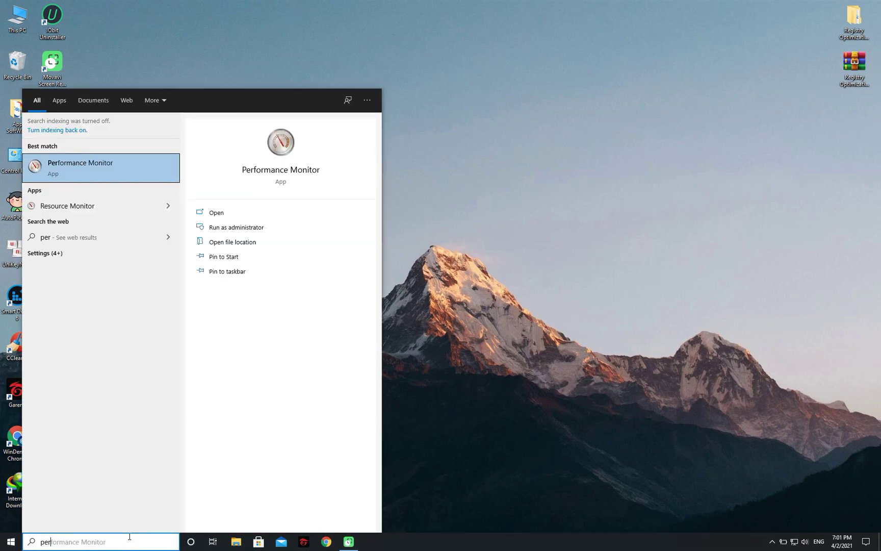
type("for")
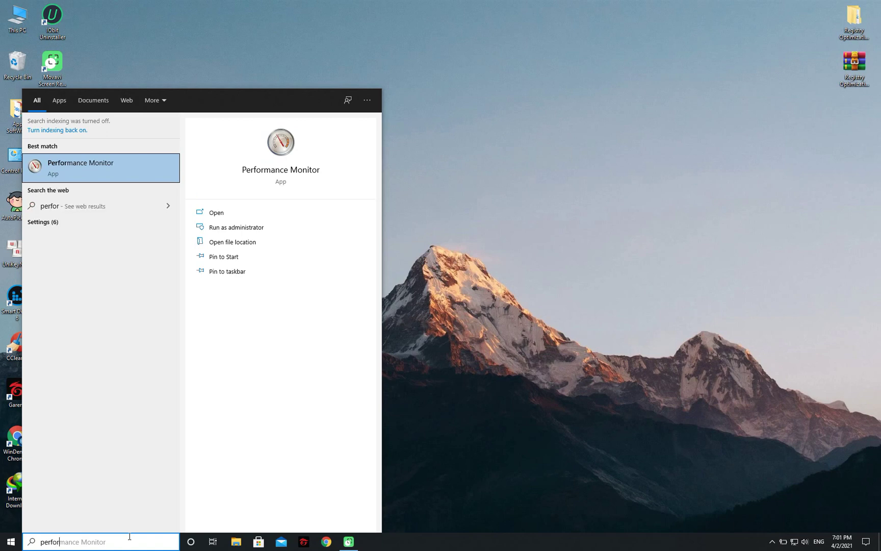
type("mance")
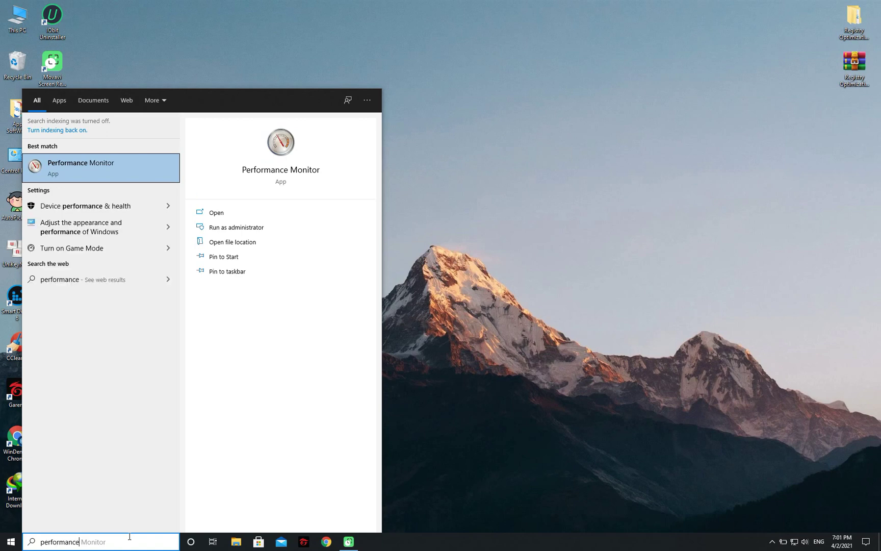
key("ctrl+a")
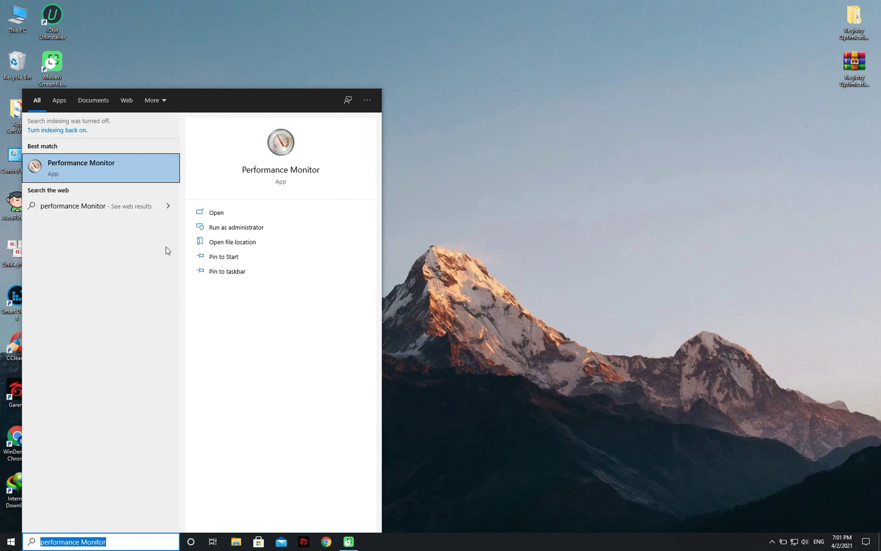
left_click(98, 170)
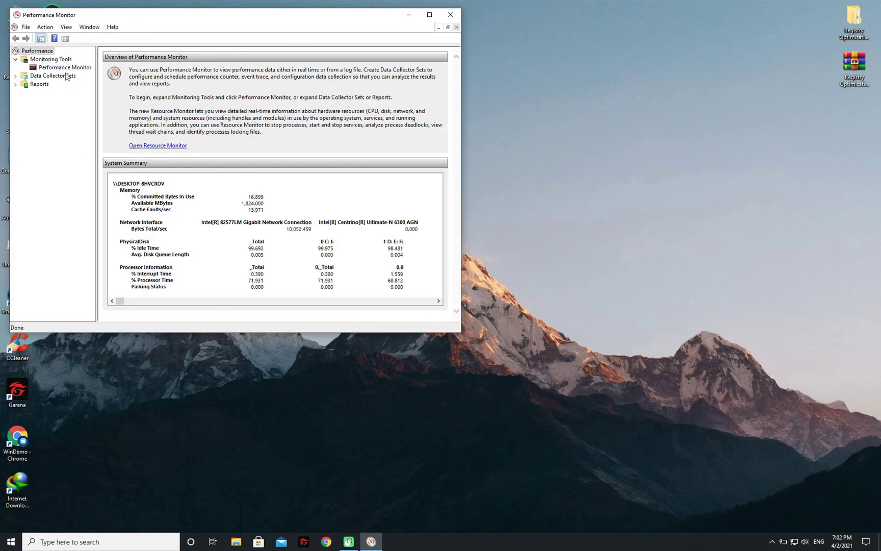
- Delete the existing CPU data collector set from the User Defined data collector sets
left_click(35, 76)
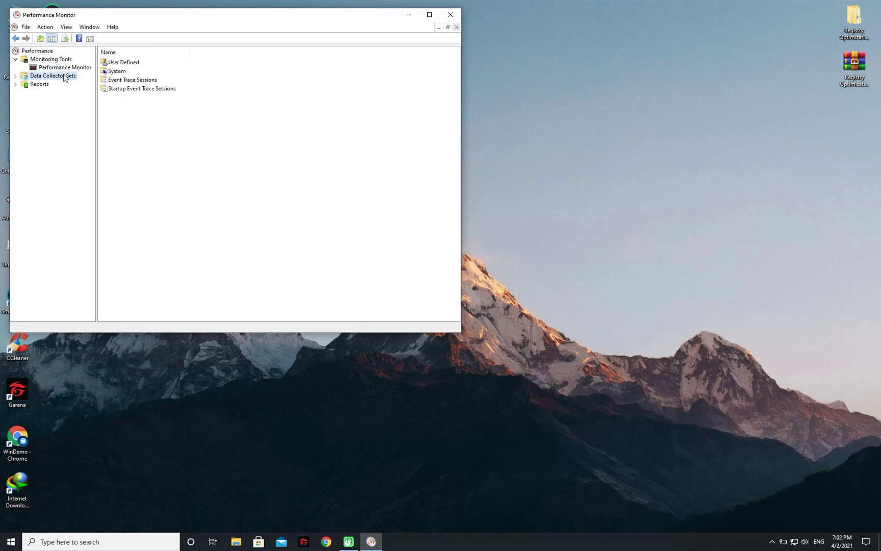
left_click(16, 76)
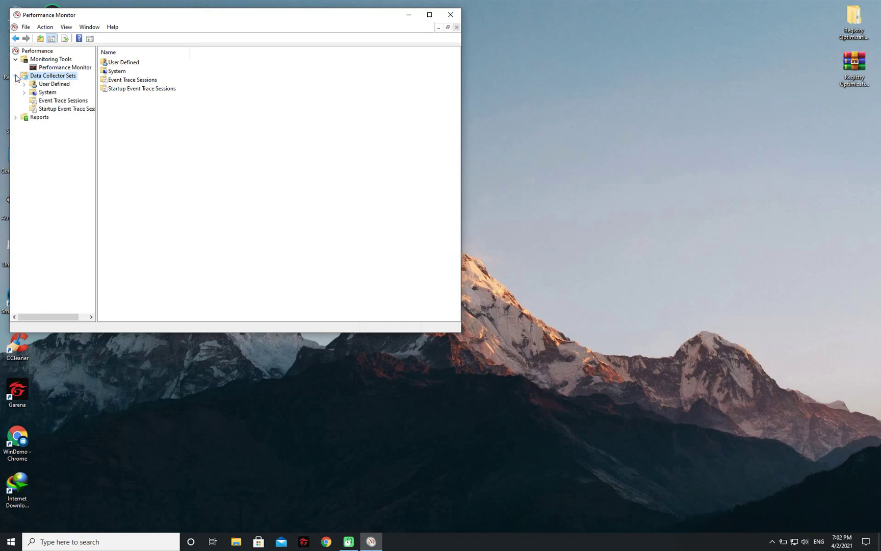
left_click(49, 84)
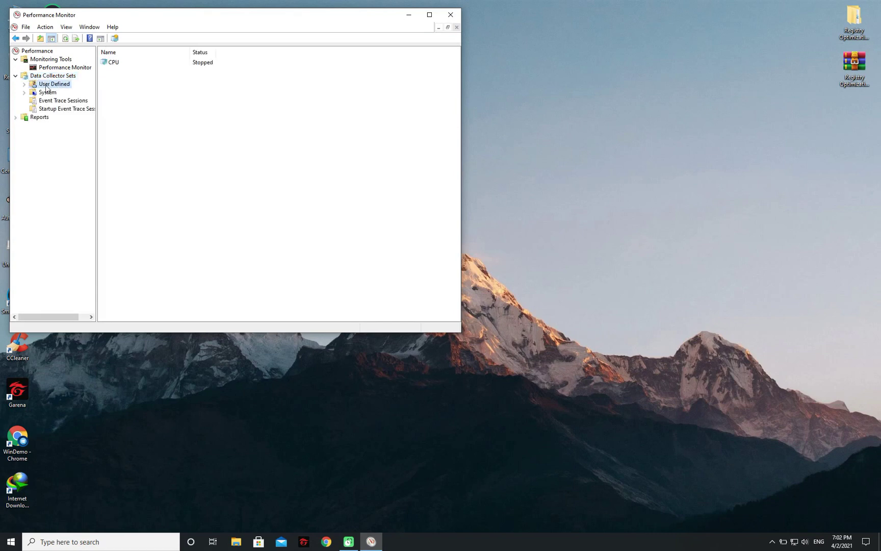
left_click(110, 64)
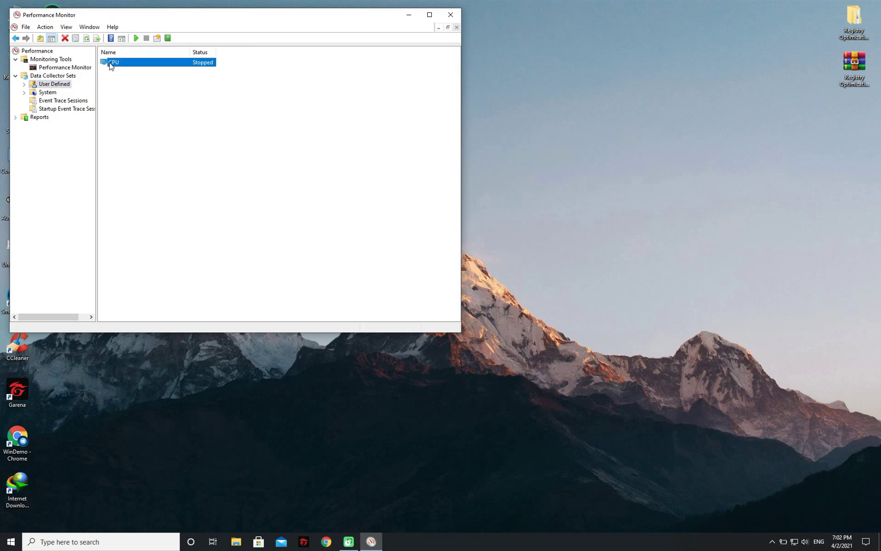
key("Delete")
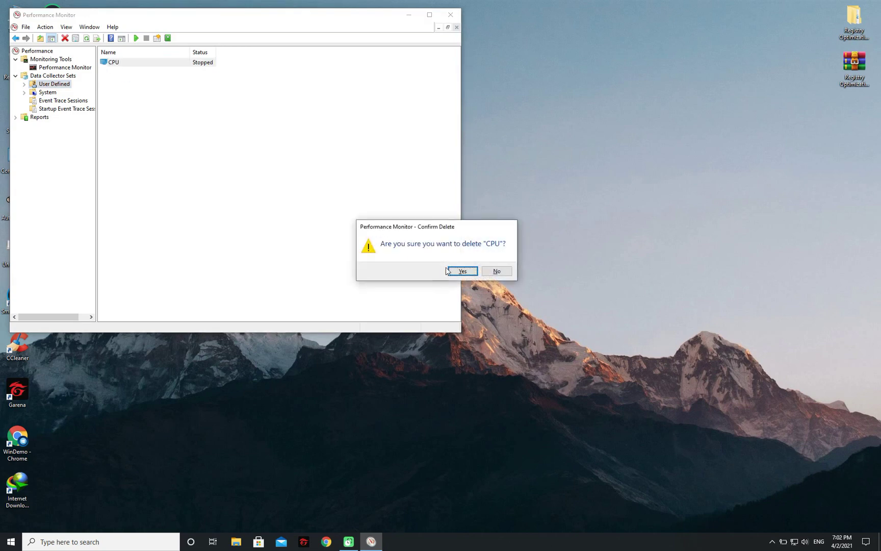
left_click(459, 270)
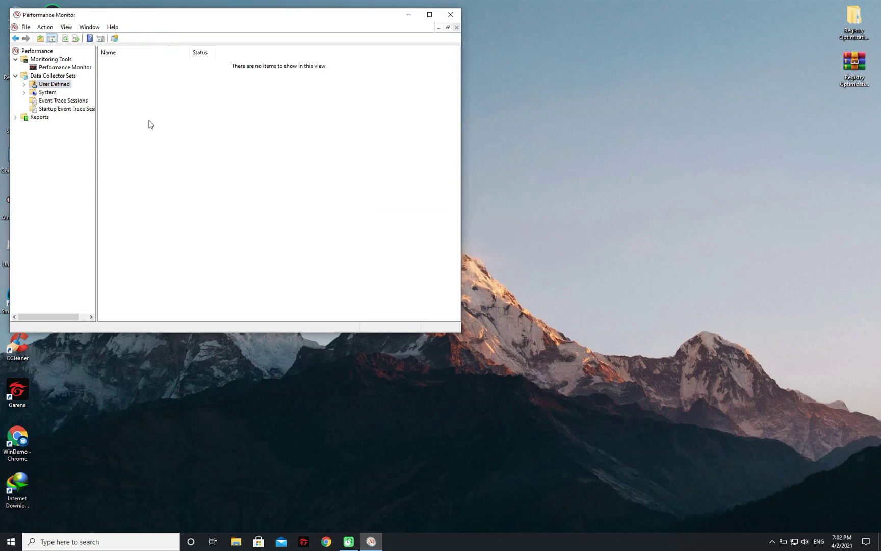
- Start a new user-defined data collector set named CPU, created manually, with performance counter data logs
right_click(178, 96)
mouse_move(234, 104)
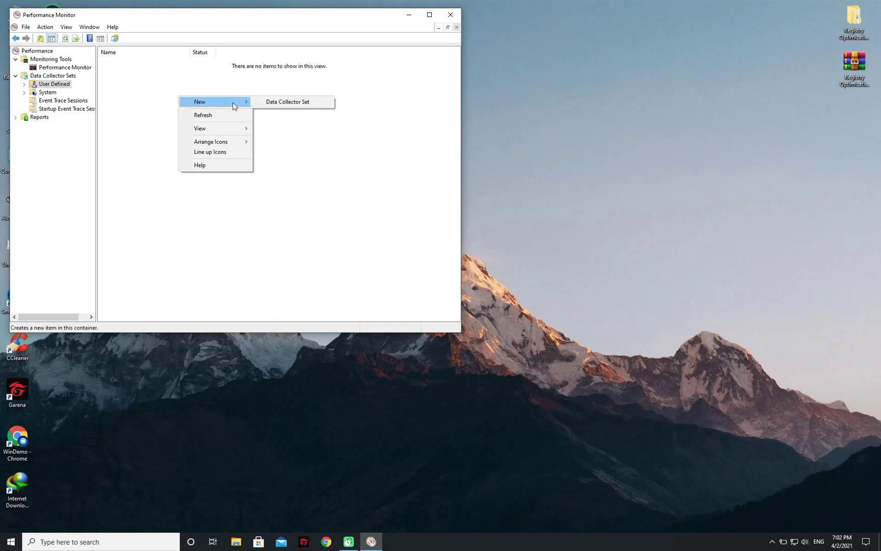
left_click(271, 102)
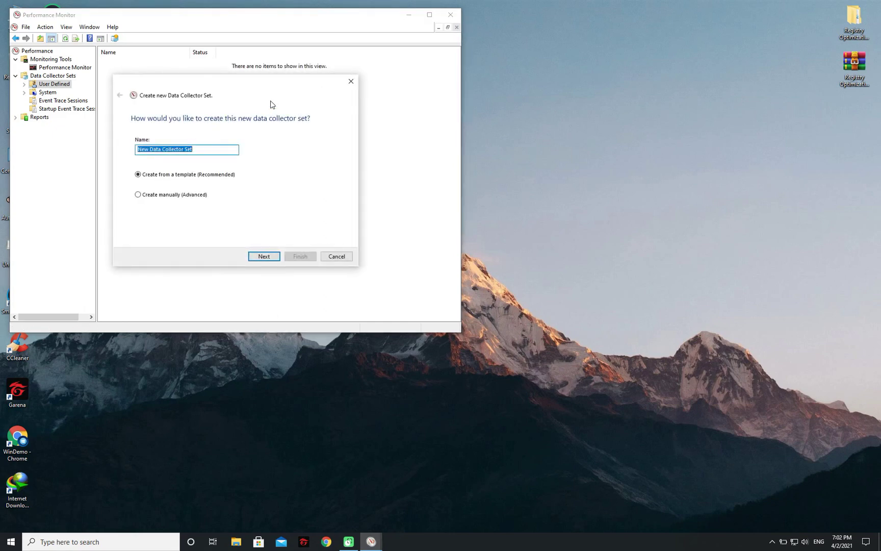
type("CPU")
left_click(182, 195)
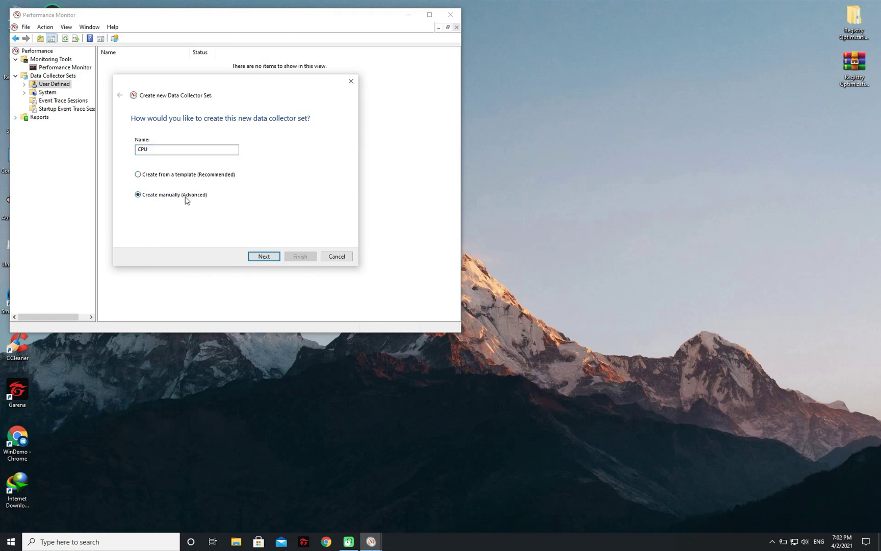
left_click(263, 255)
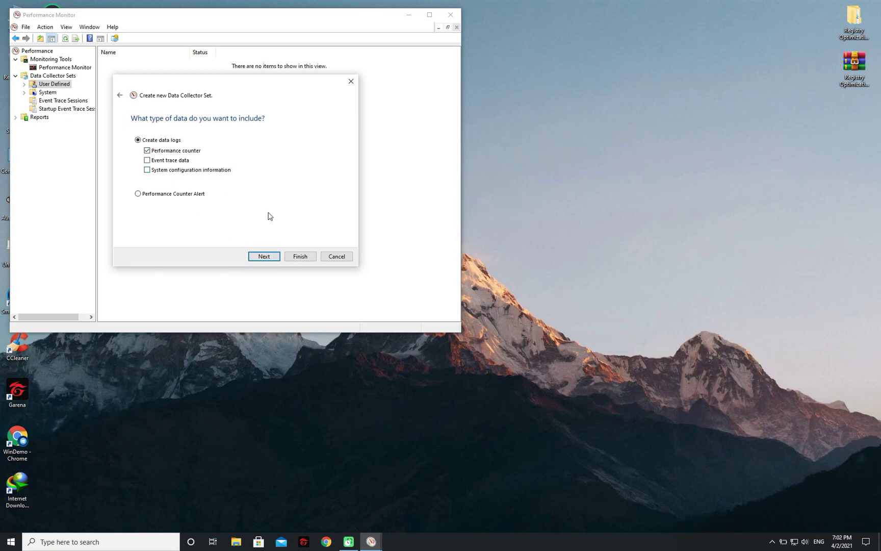
left_click(270, 257)
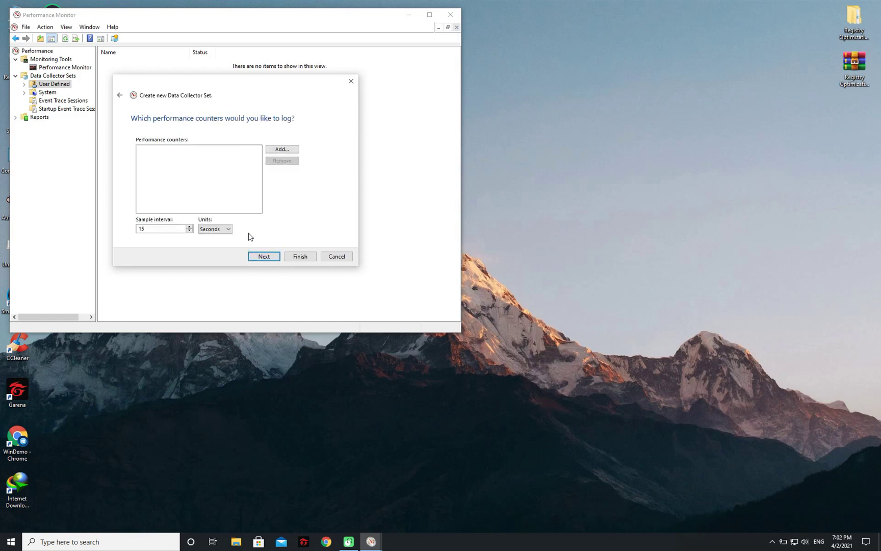
- Add the Processor counters for instance 3 to the counters being logged
left_click(282, 150)
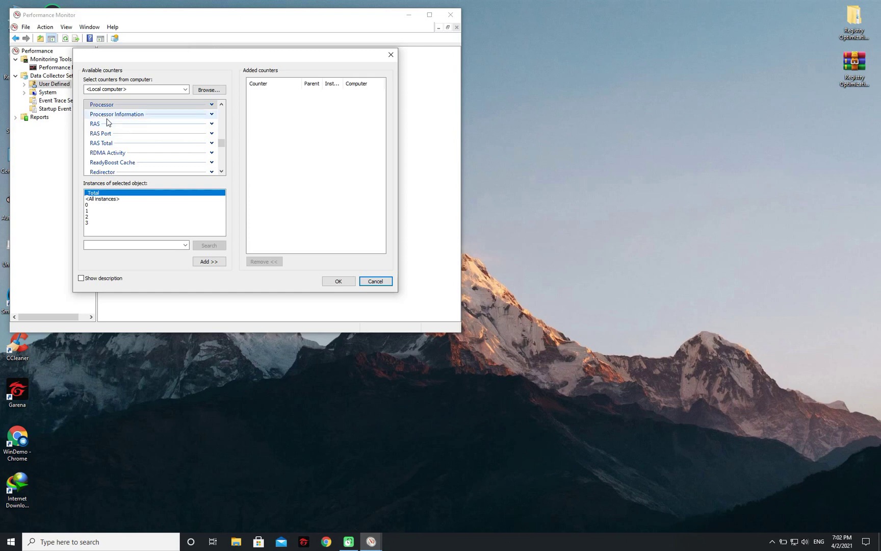
left_click(102, 223)
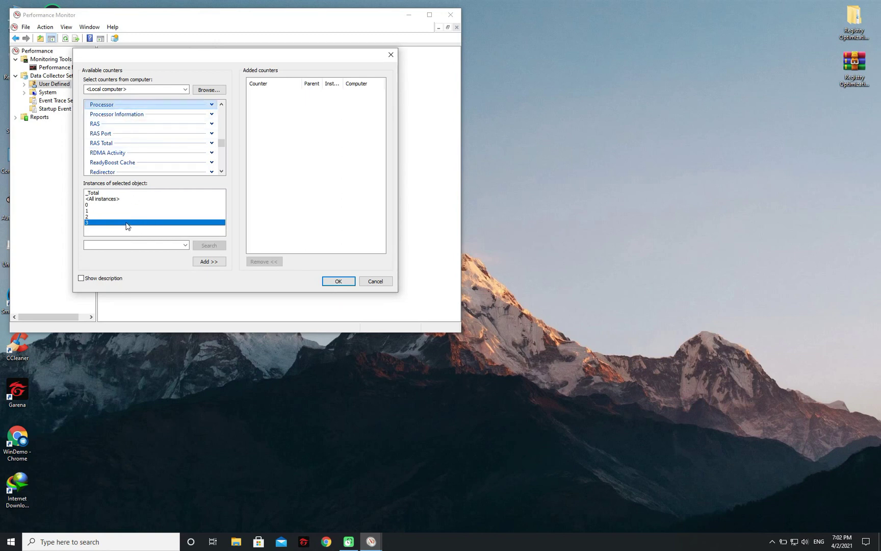
left_click(208, 262)
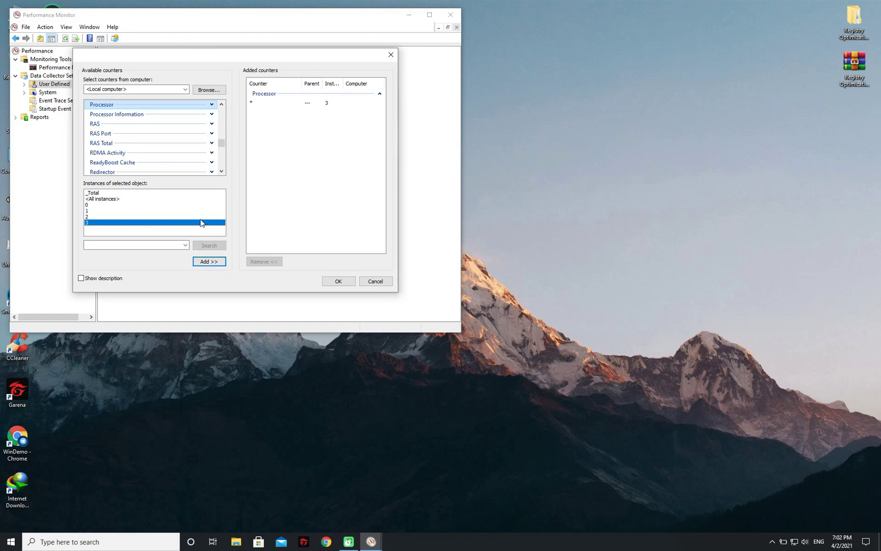
- Add the Process object's Thread Count counter for the _Total instance and confirm the counter selection
scroll(197, 153, "down", 1)
scroll(196, 141, "down", 3)
scroll(196, 141, "up", 5)
left_click_drag(222, 148, 222, 147)
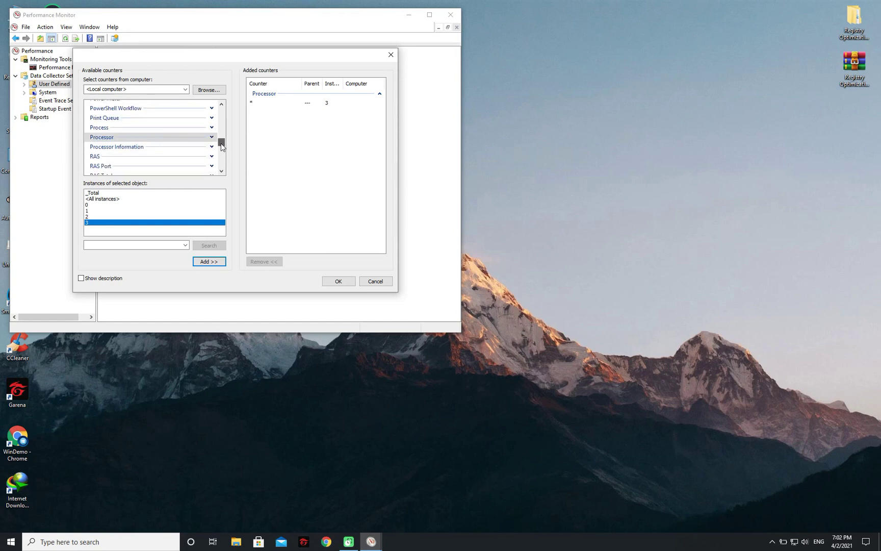
scroll(222, 147, "down", 1)
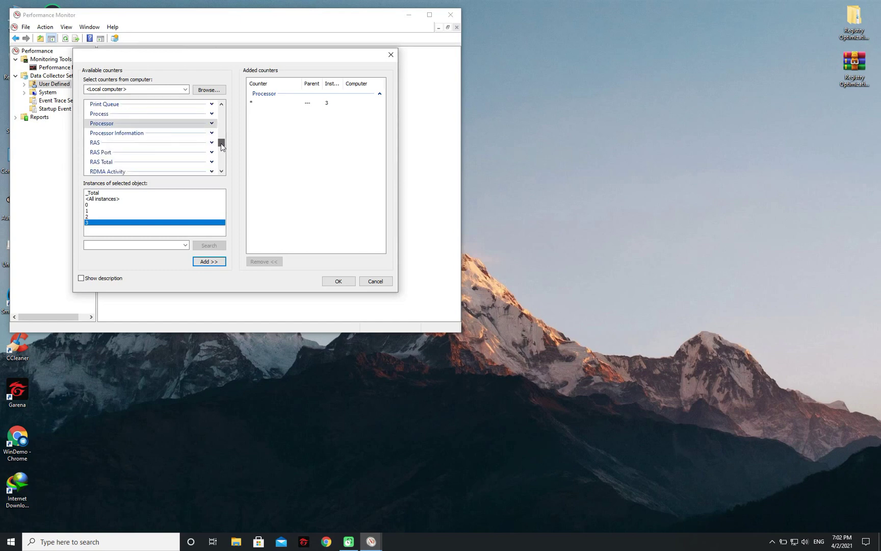
left_click(211, 114)
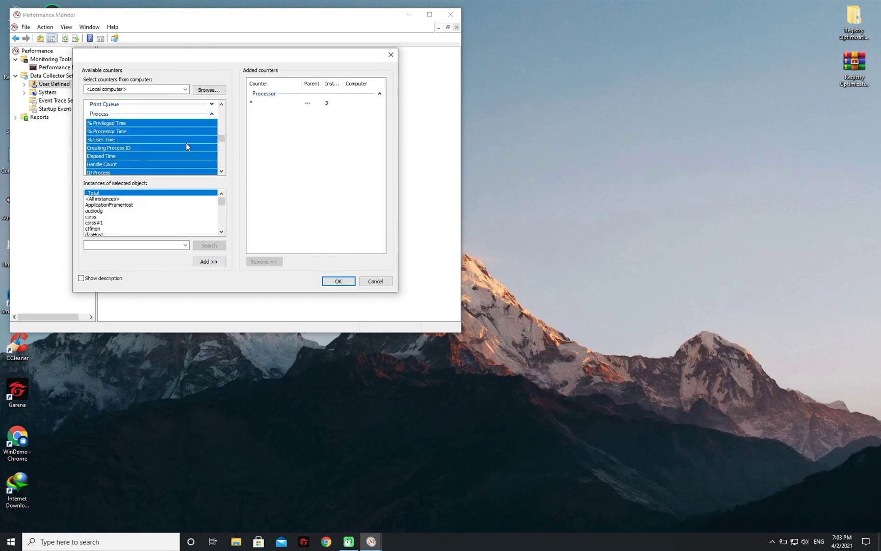
scroll(185, 147, "down", 6)
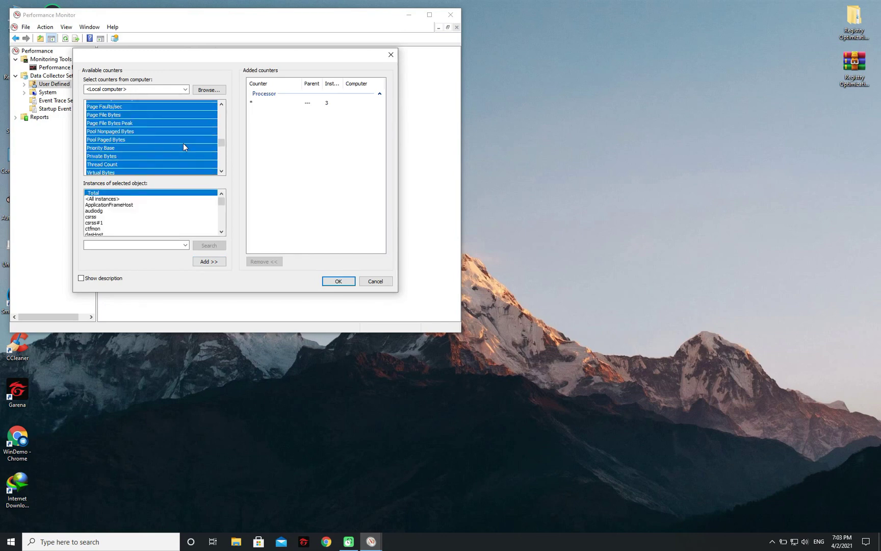
scroll(183, 146, "down", 1)
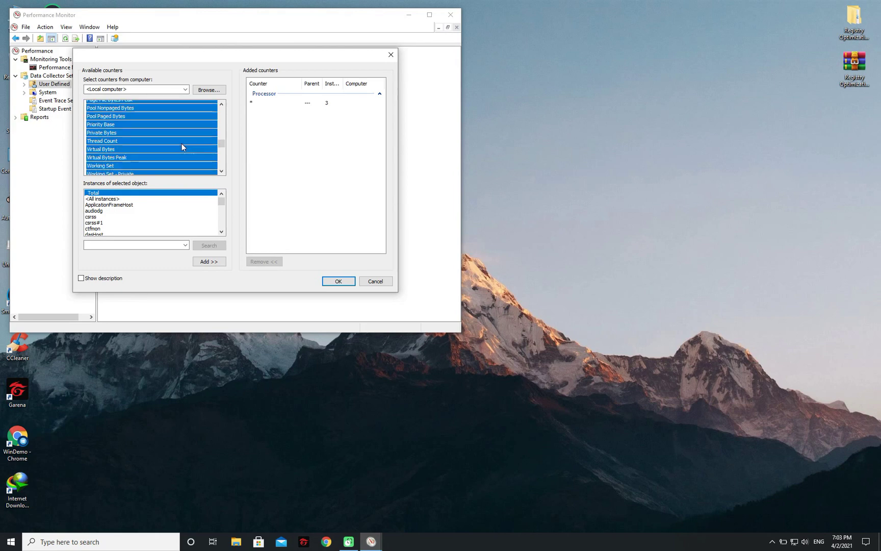
left_click(121, 141)
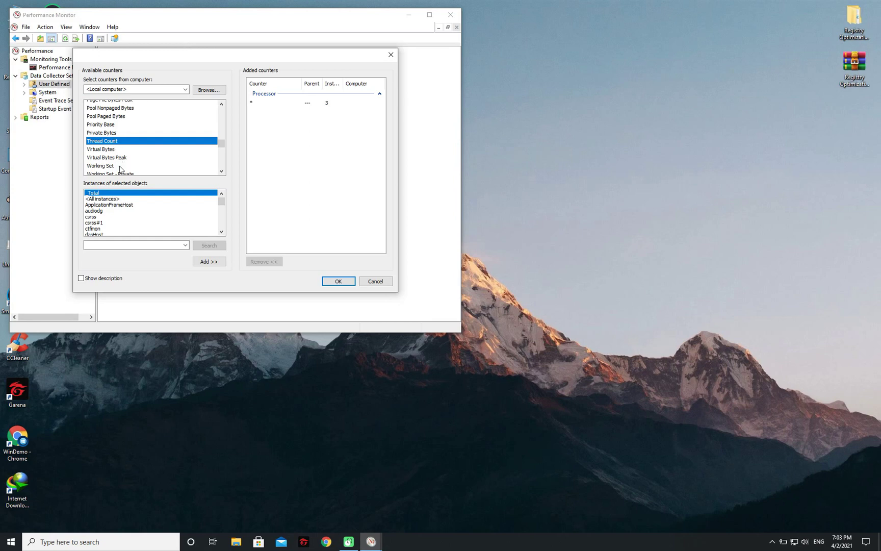
left_click(136, 193)
left_click(116, 141)
left_click(207, 261)
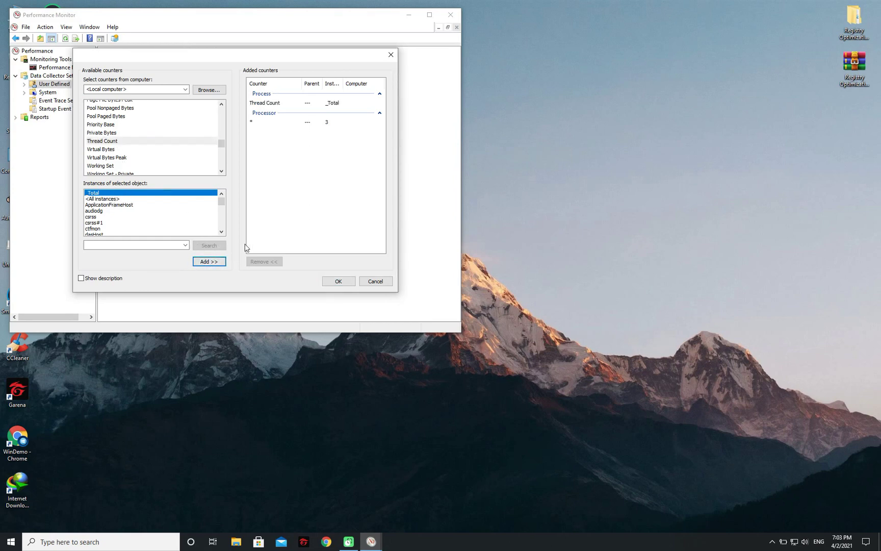
left_click(339, 282)
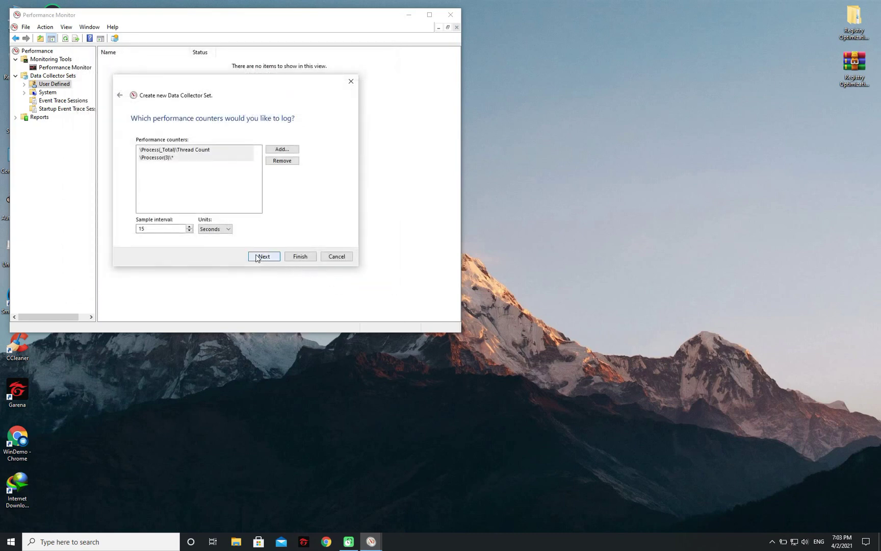
- Finish the CPU data collector set with the default location and the save and close option, and close Performance Monitor
left_click(257, 257)
left_click(262, 257)
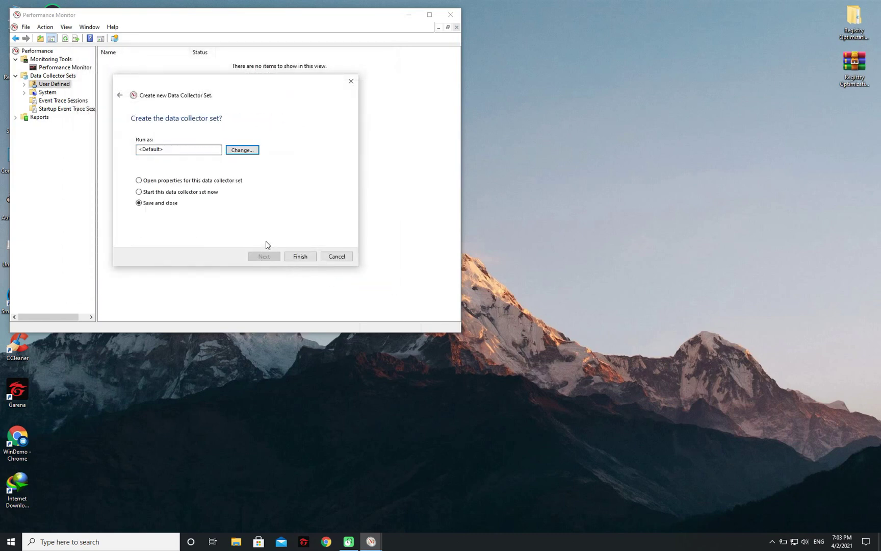
left_click(298, 256)
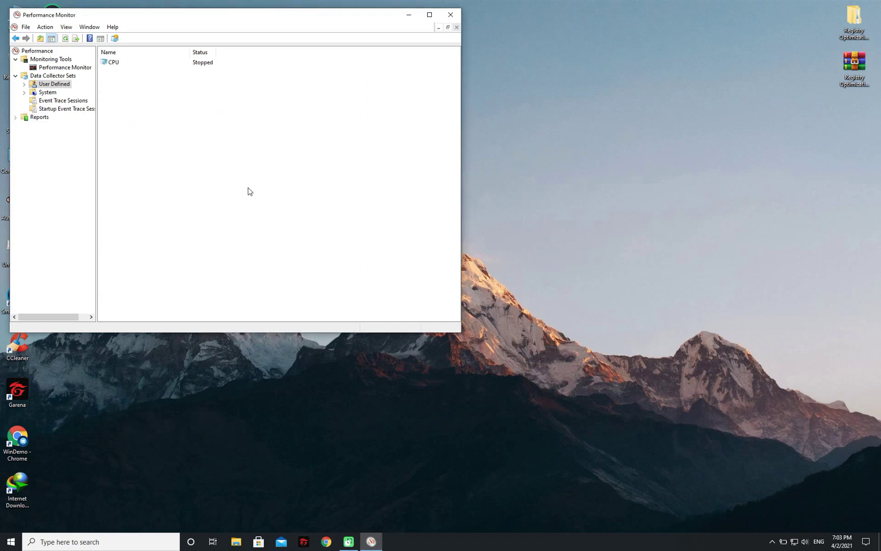
left_click(451, 15)
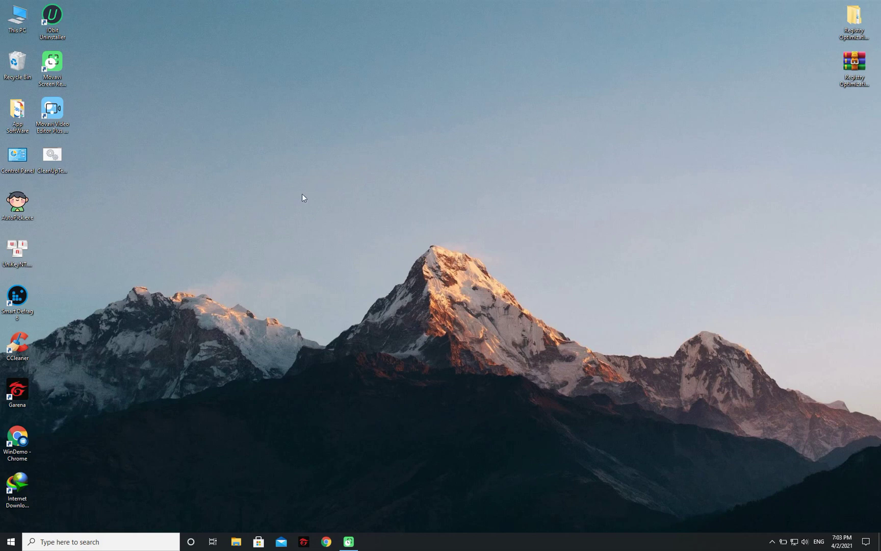
right_click(241, 209)
left_click(255, 236)
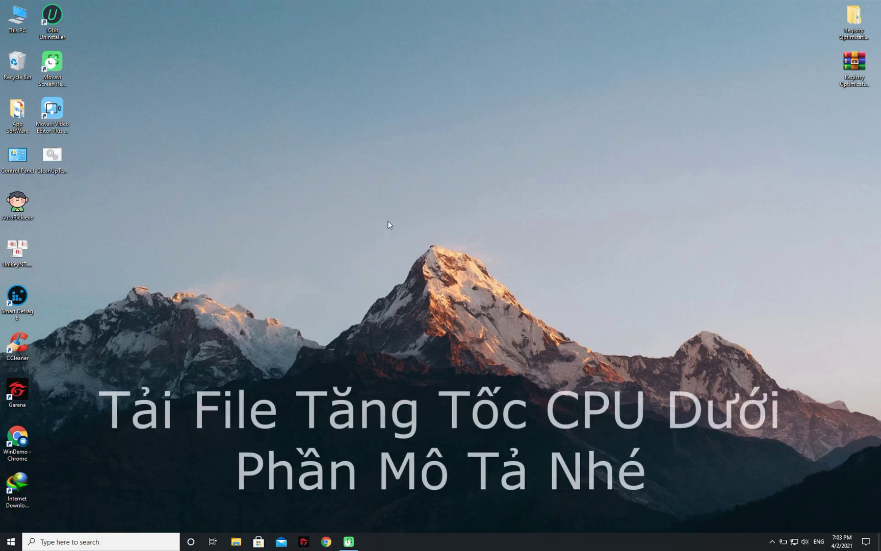
- Switch to Chrome, open the copied Google Drive link and download Optimize CPU By WinDemo Lag Fix.rar despite the virus-scan notice
left_click(18, 439)
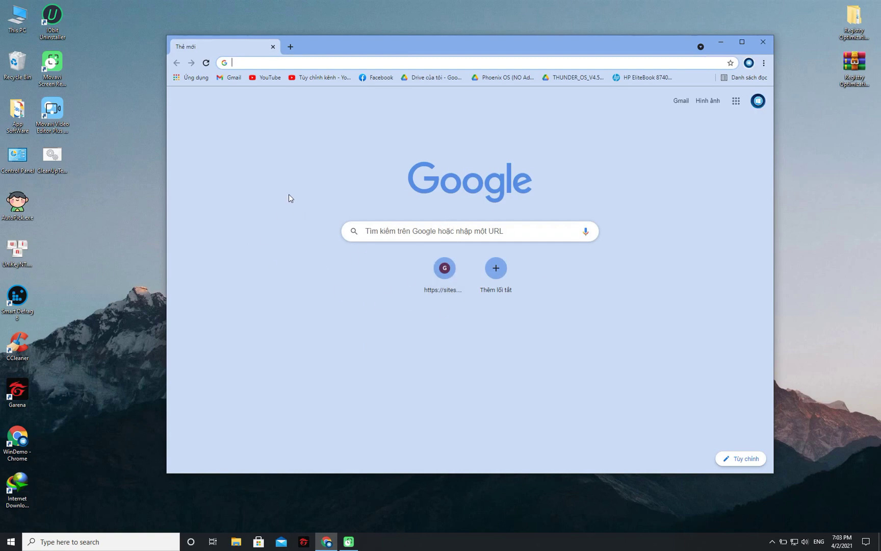
right_click(346, 62)
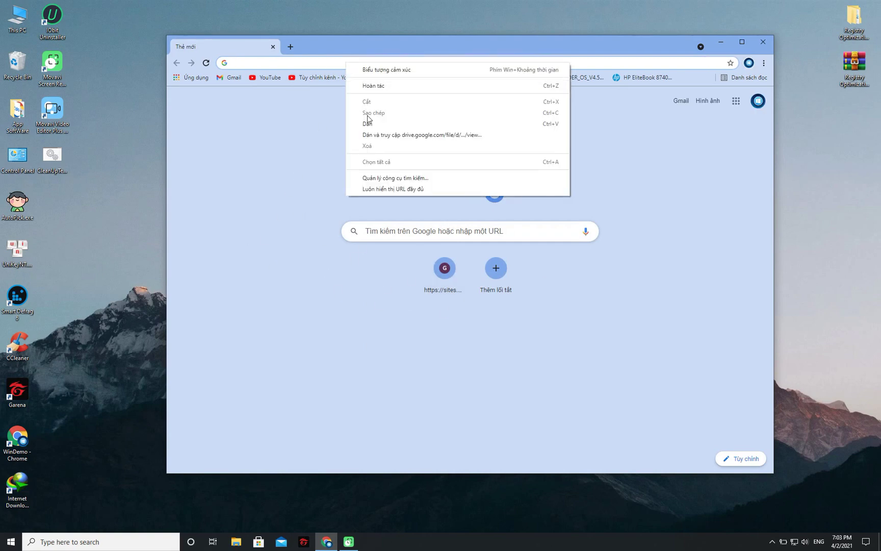
left_click(368, 120)
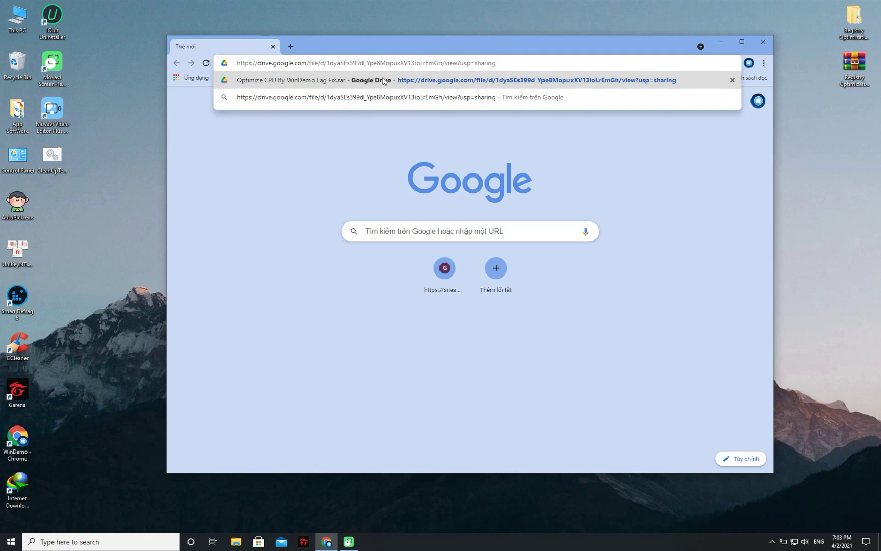
left_click(379, 80)
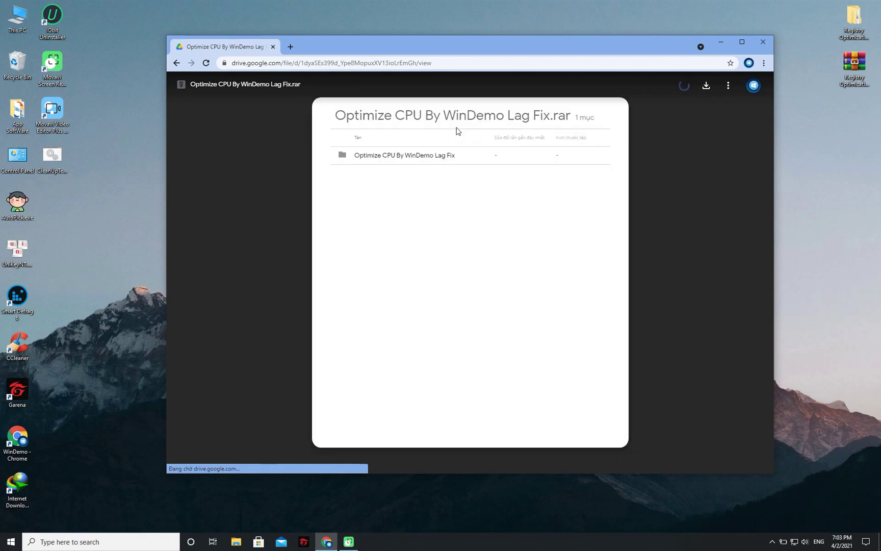
left_click(706, 87)
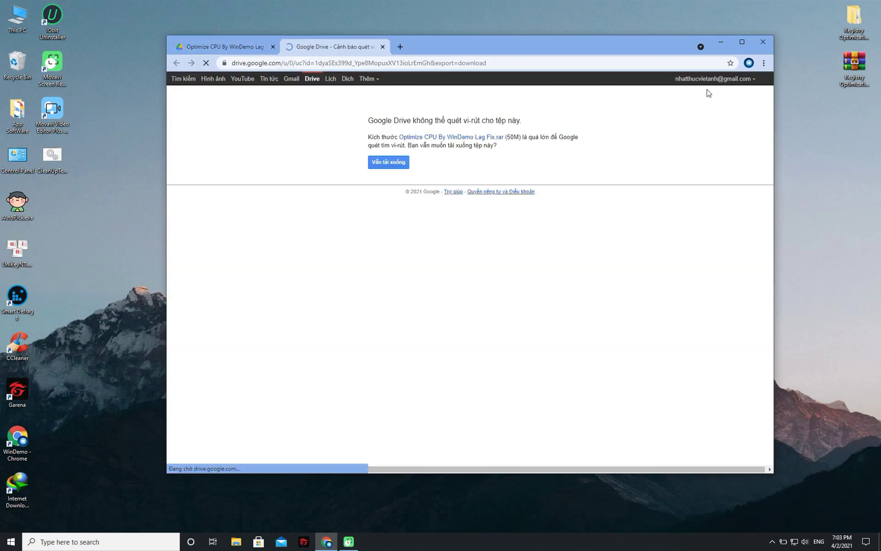
left_click(400, 163)
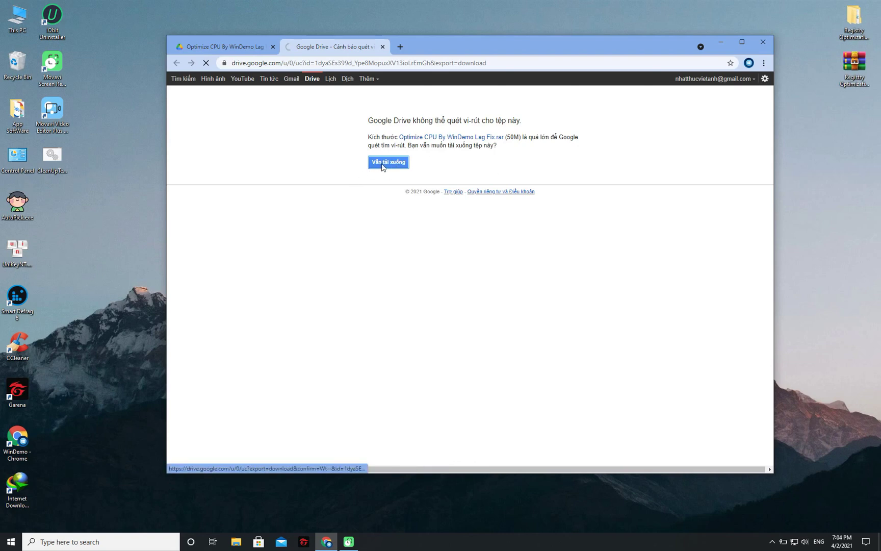
- Place the downloaded Optimize CPU By WinDemo Lag Fix.rar on the desktop and close Chrome
left_click_drag(434, 52, 487, 49)
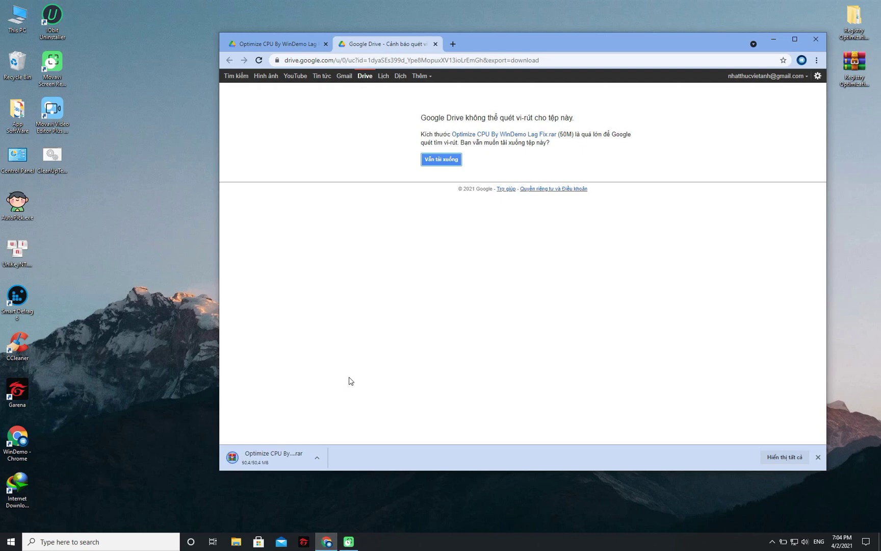
left_click_drag(269, 457, 57, 204)
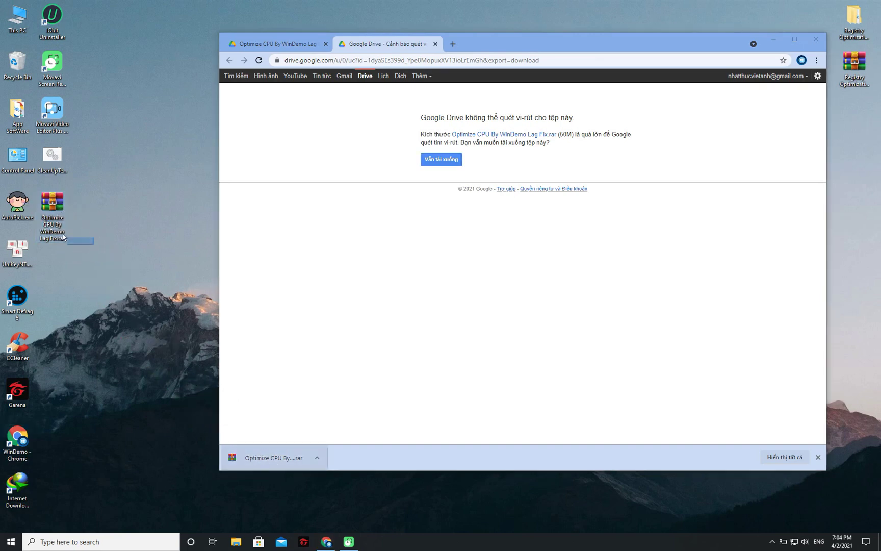
left_click(688, 51)
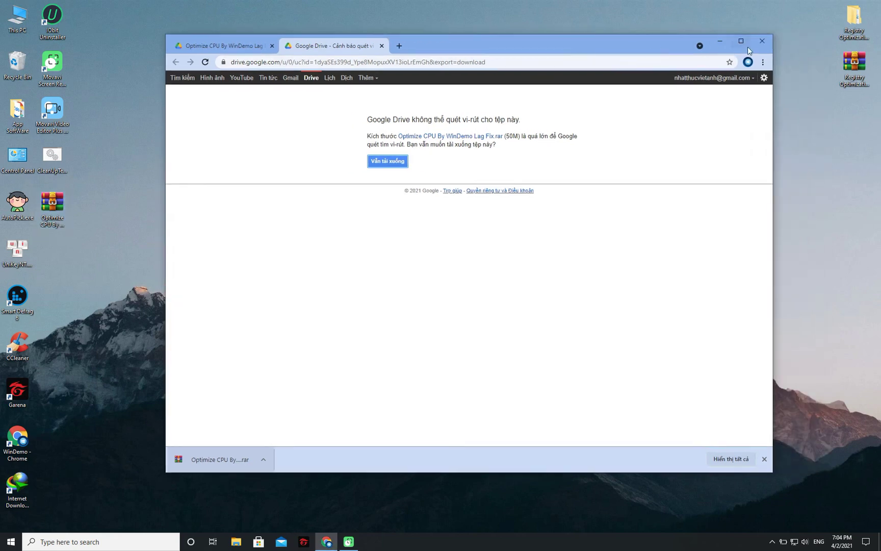
left_click(773, 39)
- Extract the Optimize CPU archive directly onto the desktop and place the archive and its extracted folder side by side in open space
left_click_drag(55, 204, 370, 205)
left_click_drag(318, 158, 383, 213)
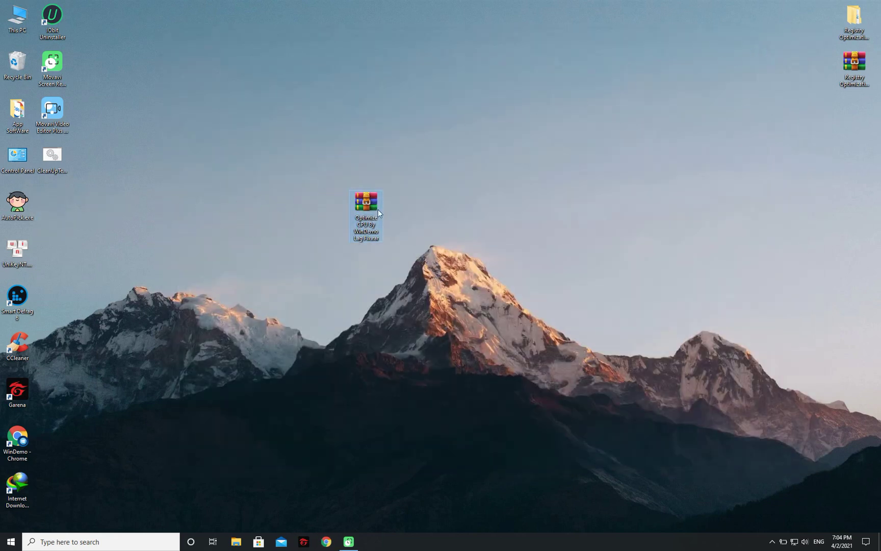
right_click(371, 204)
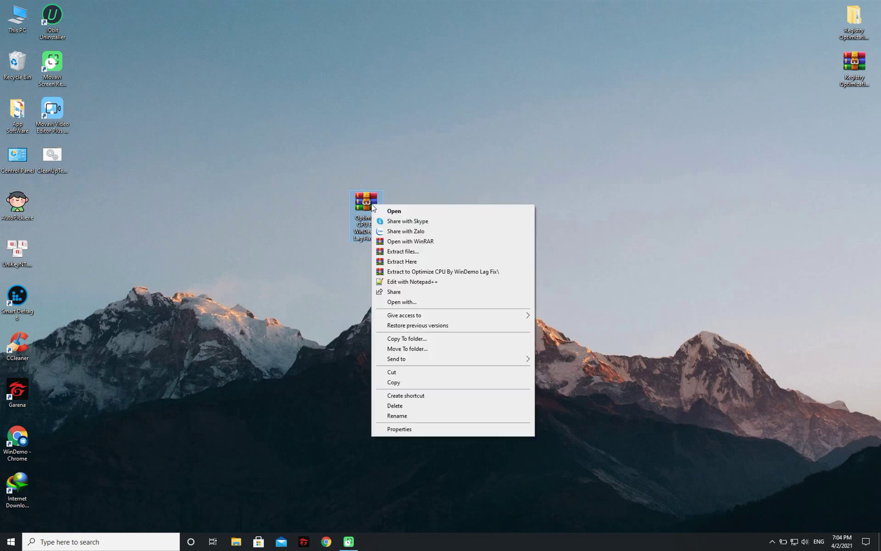
left_click(411, 262)
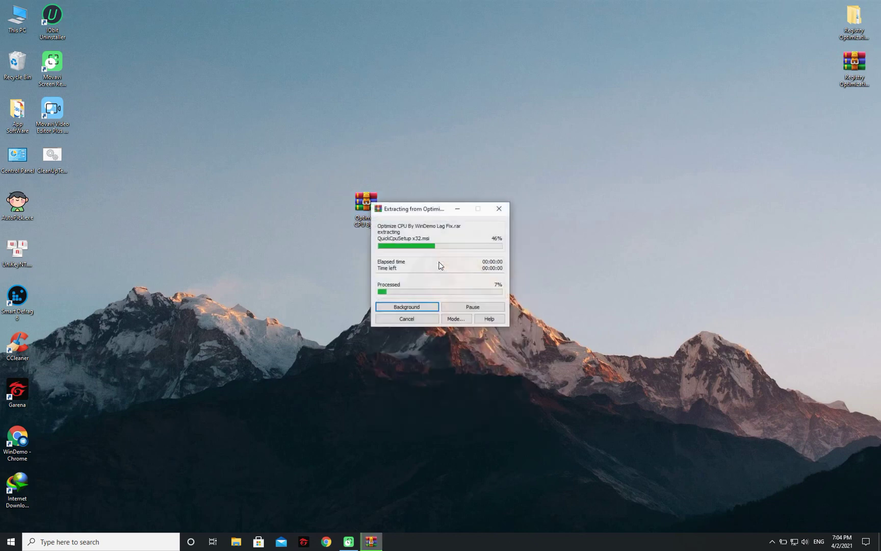
left_click_drag(52, 203, 400, 214)
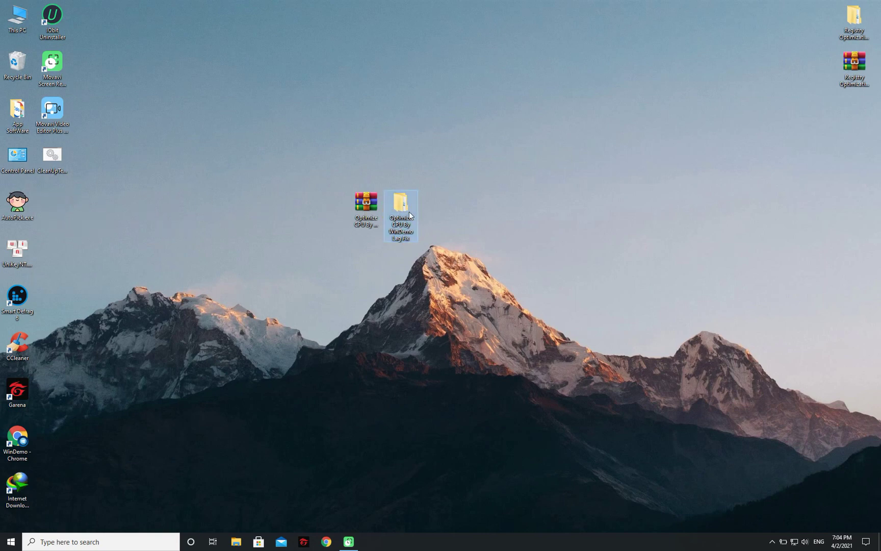
left_click_drag(347, 165, 468, 251)
- Open the QuickCPU folder inside the extracted Optimize CPU By WinDemo Lag Fix folder
double_click(404, 207)
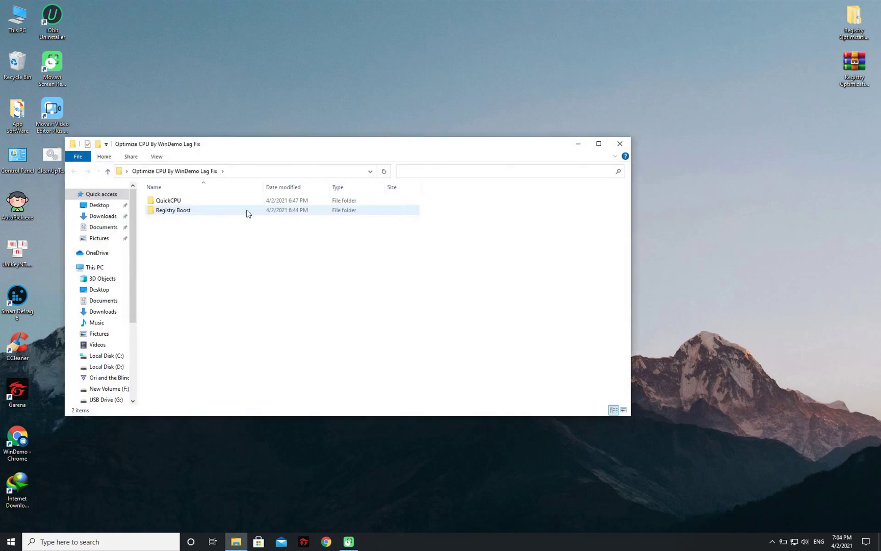
double_click(168, 200)
left_click_drag(175, 227, 222, 220)
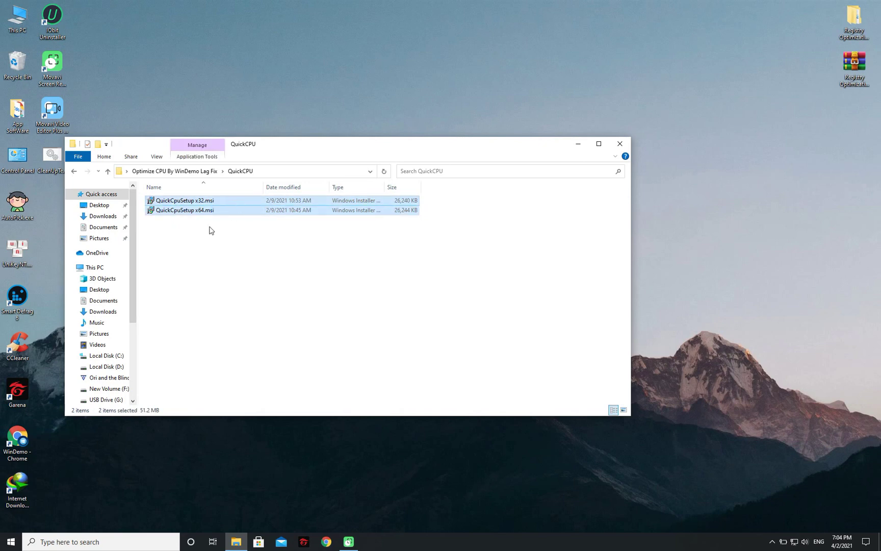
left_click(156, 231)
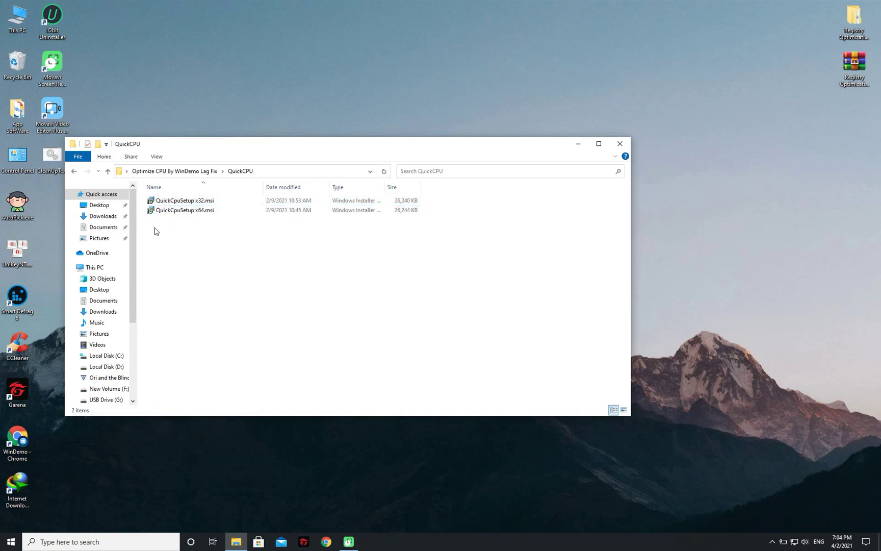
- Check the system type in the properties of This PC and close the Settings window
left_click(18, 26)
right_click(17, 27)
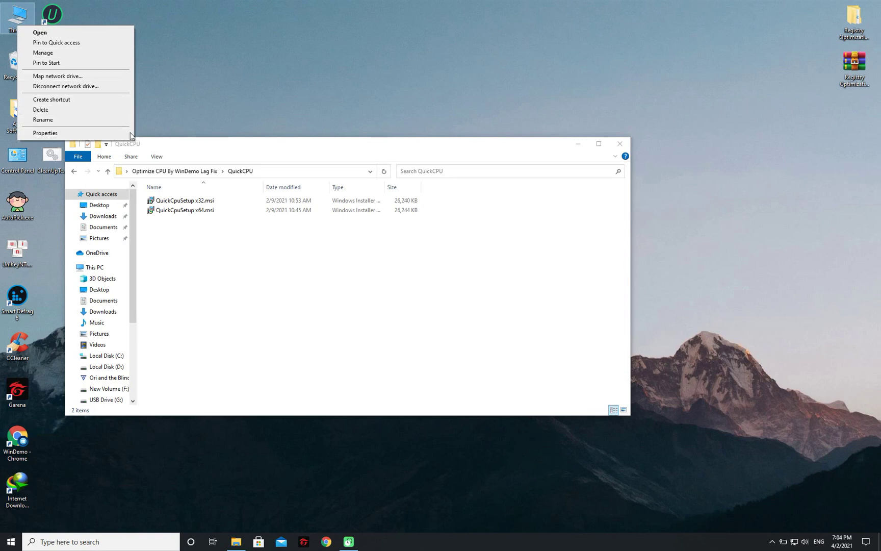
left_click(93, 135)
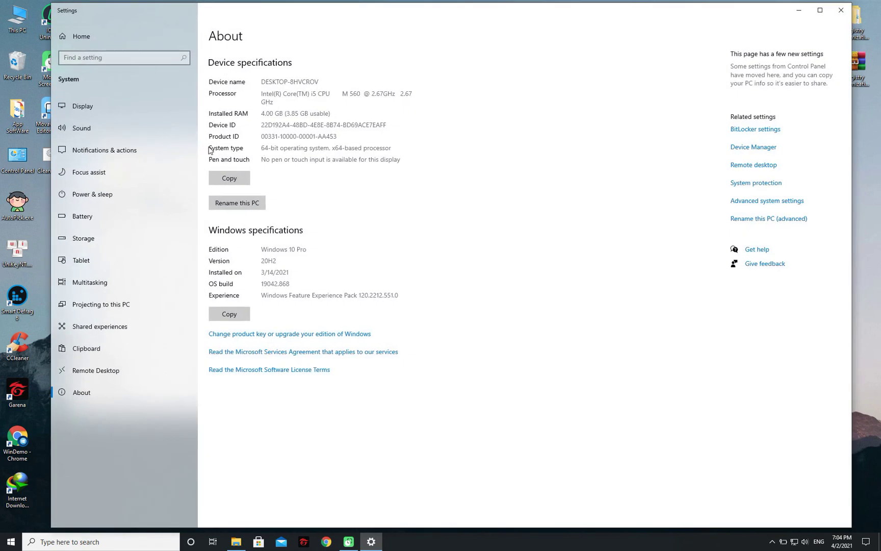
left_click_drag(274, 148, 261, 149)
left_click(270, 149)
left_click_drag(278, 148, 247, 153)
left_click(344, 149)
mouse_move(342, 148)
left_mouse_down()
mouse_move(317, 149)
mouse_move(332, 149)
left_mouse_up()
left_click(340, 150)
left_click(340, 150)
left_click(841, 10)
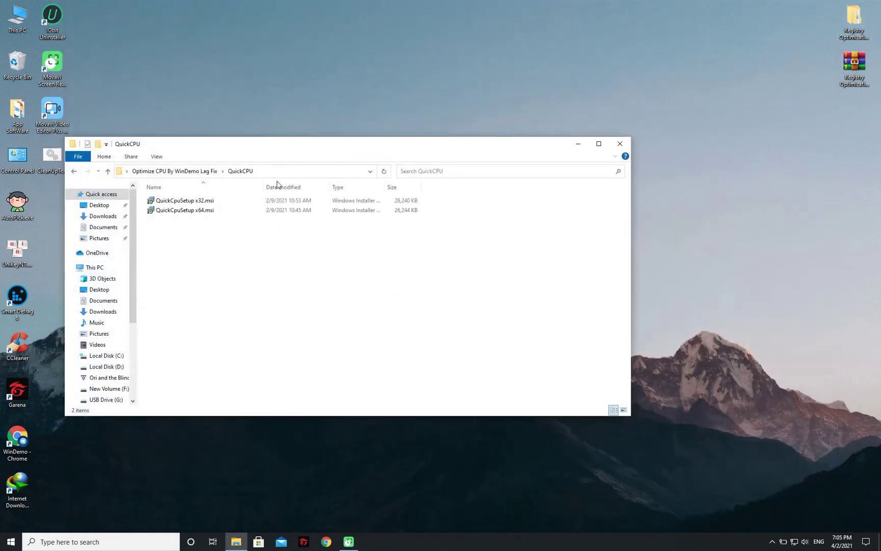
- Run QuickCpuSetup x64.msi, try to repair the Quick CPU x64 installation and exit the setup wizard
left_click(201, 212)
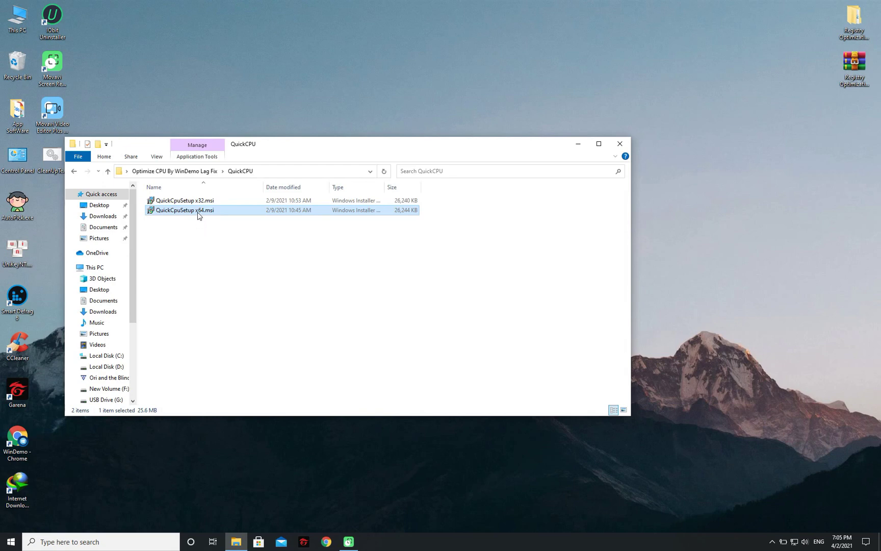
double_click(198, 213)
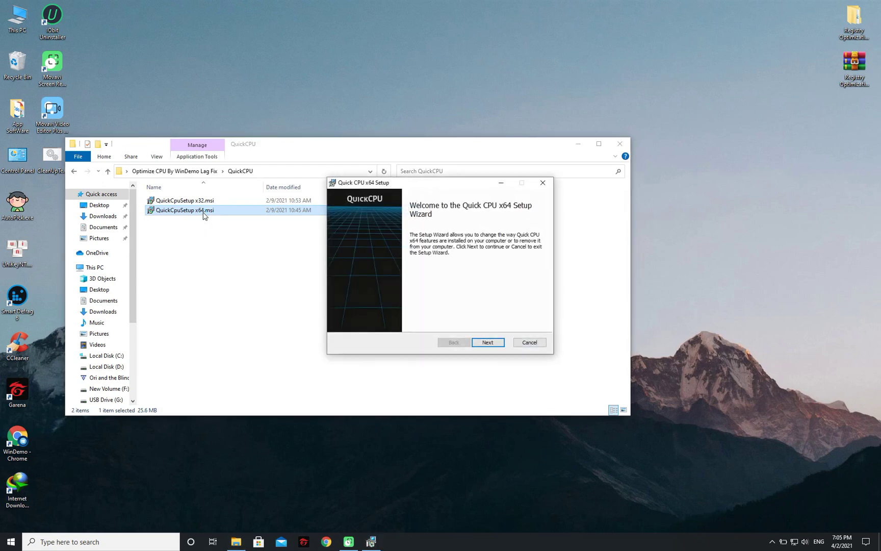
left_click(487, 343)
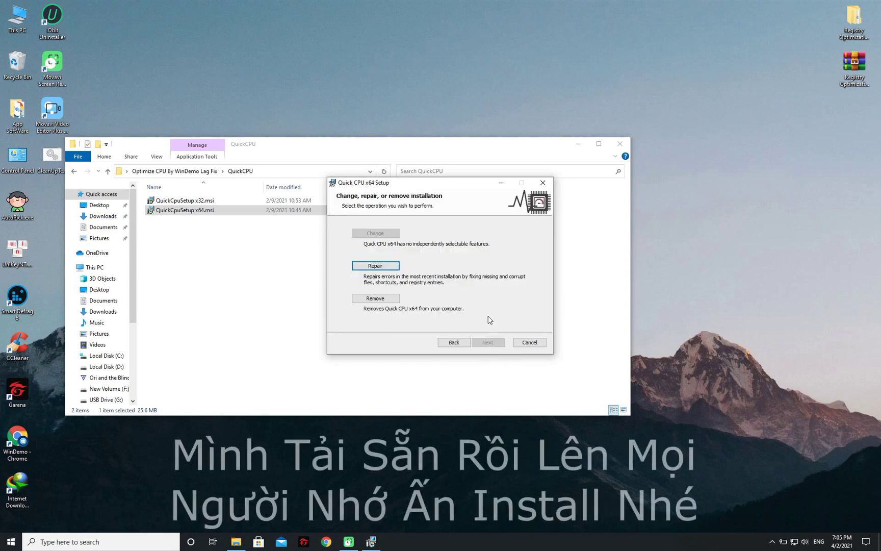
left_click(375, 266)
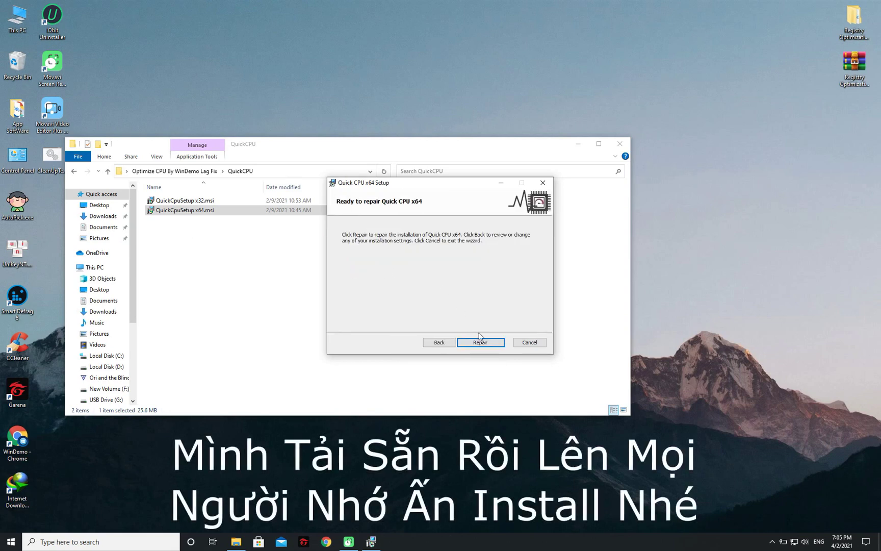
left_click(486, 342)
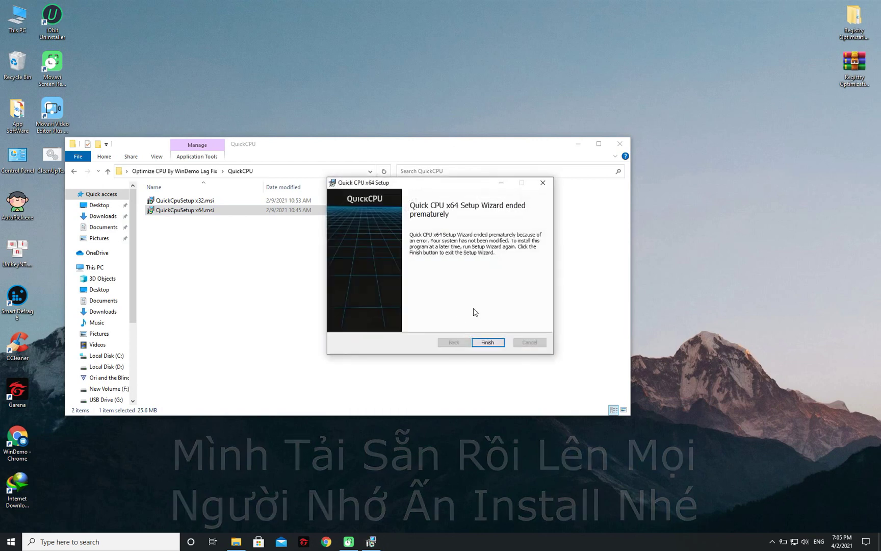
left_click(494, 343)
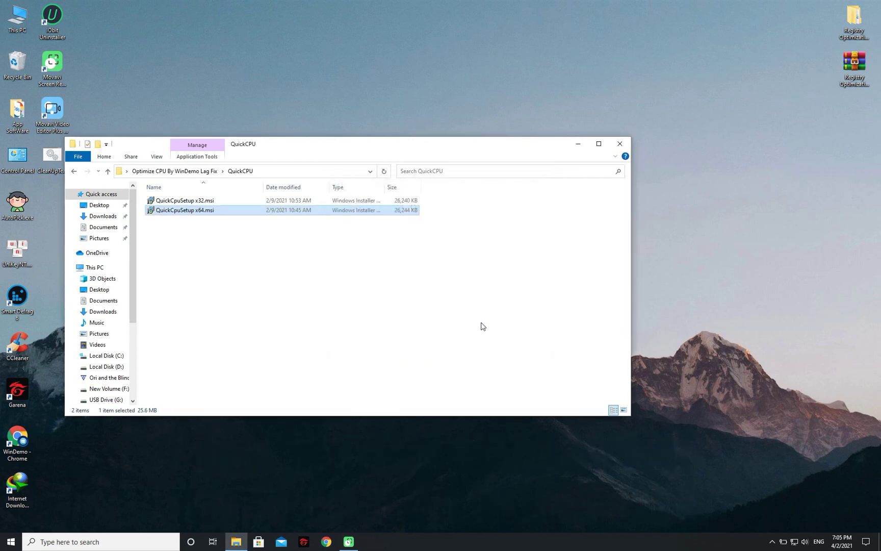
- Search Windows for QuickCPU and launch the app, moving the folder window out of the way
left_click(120, 543)
type("Quic")
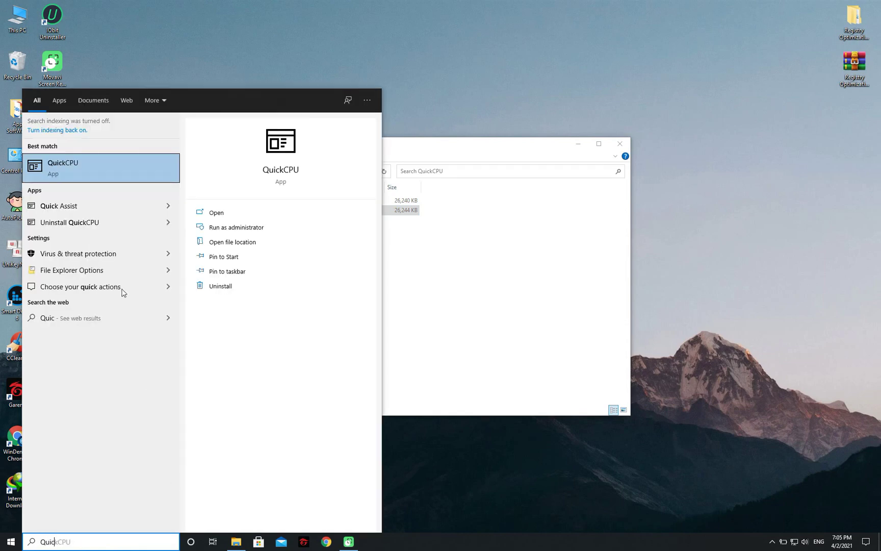
left_click(90, 164)
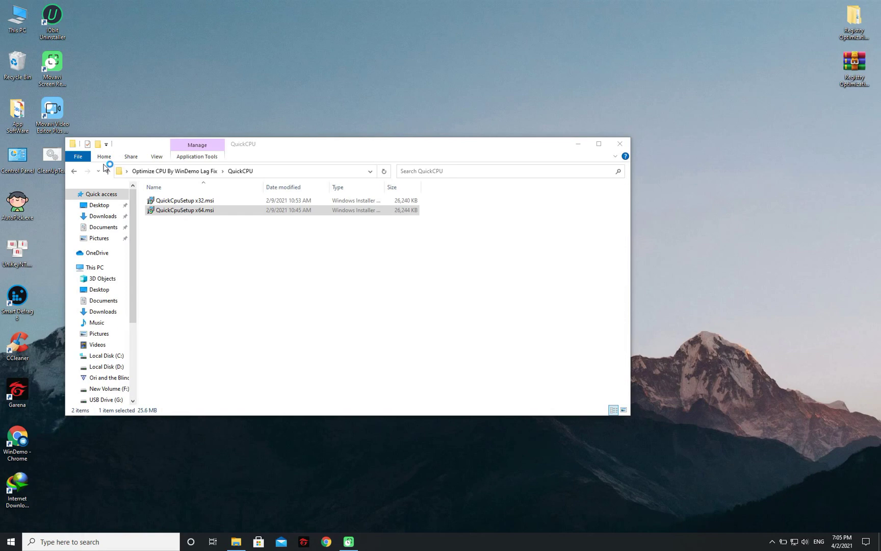
left_click_drag(281, 142, 325, 139)
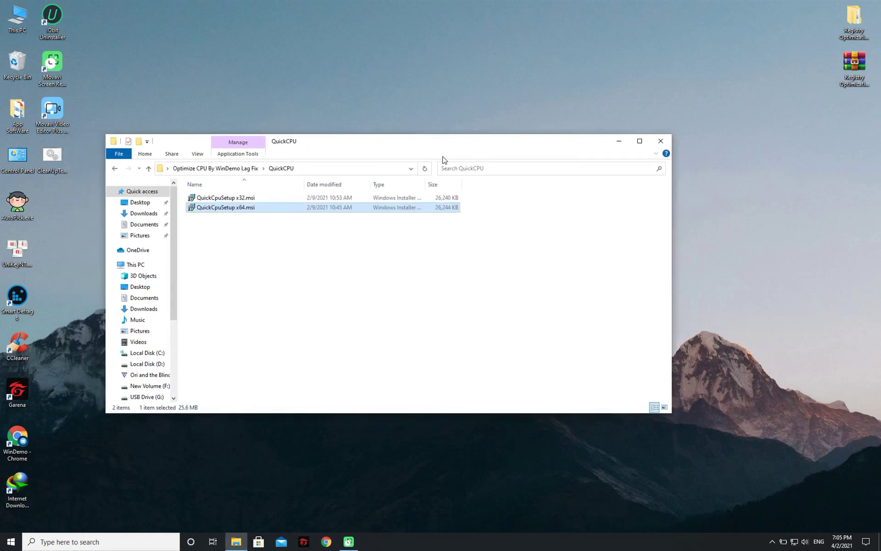
left_click_drag(301, 153, 393, 149)
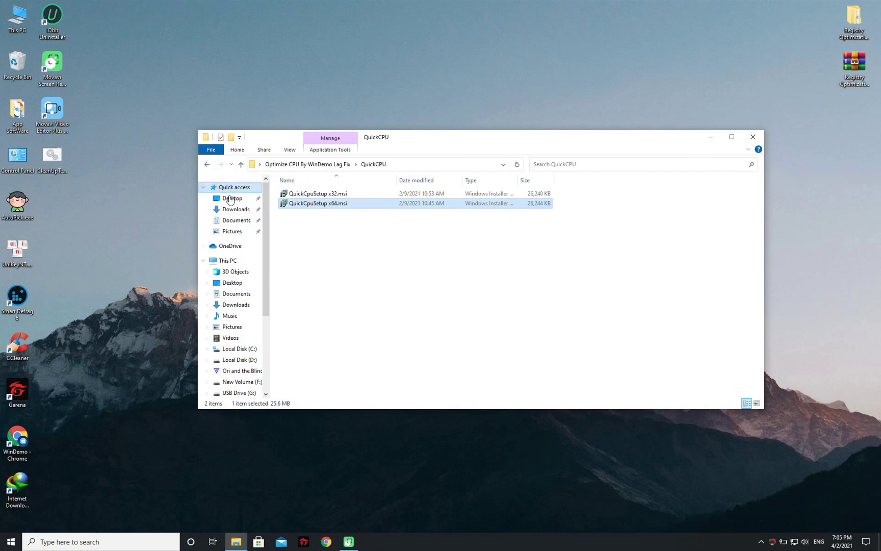
left_click(315, 246)
left_click(412, 101)
left_click_drag(412, 101, 394, 101)
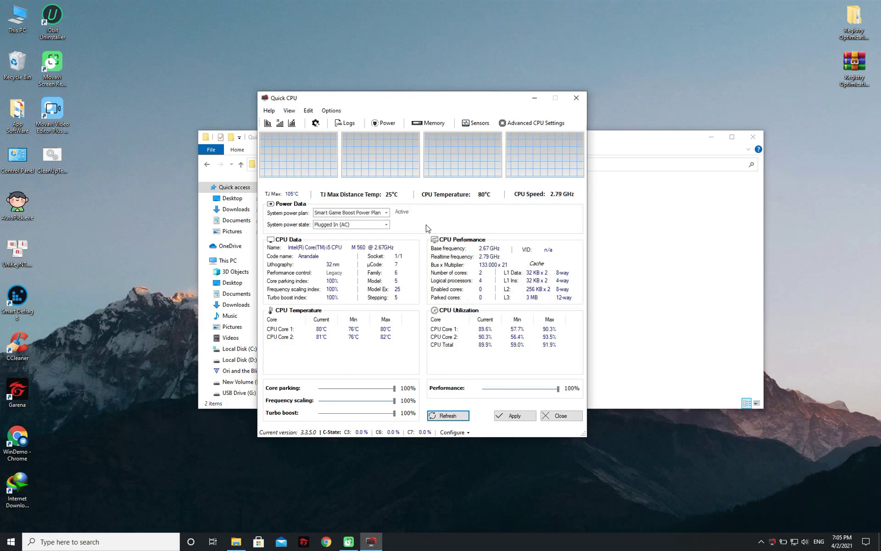
- Set the system power plan in Quick CPU to Balanced
left_click(386, 213)
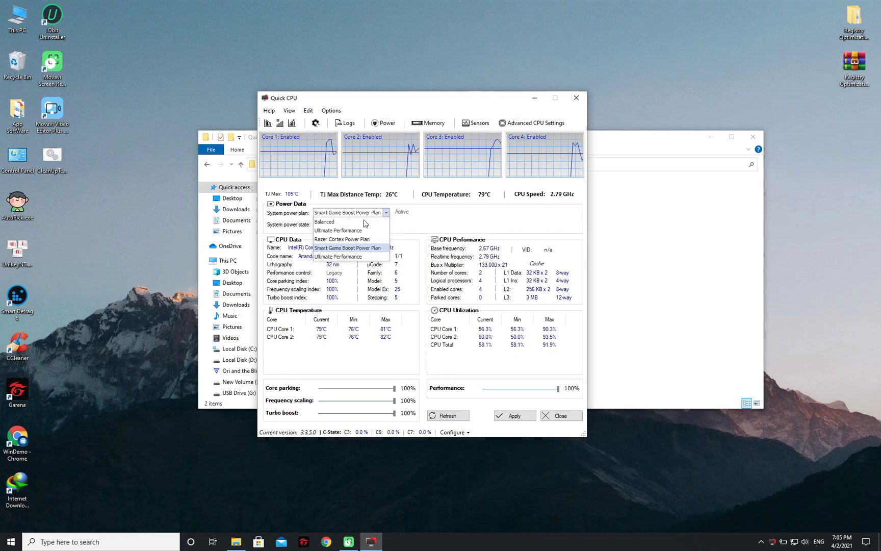
left_click(333, 222)
left_click(377, 215)
left_click(339, 224)
left_click(408, 214)
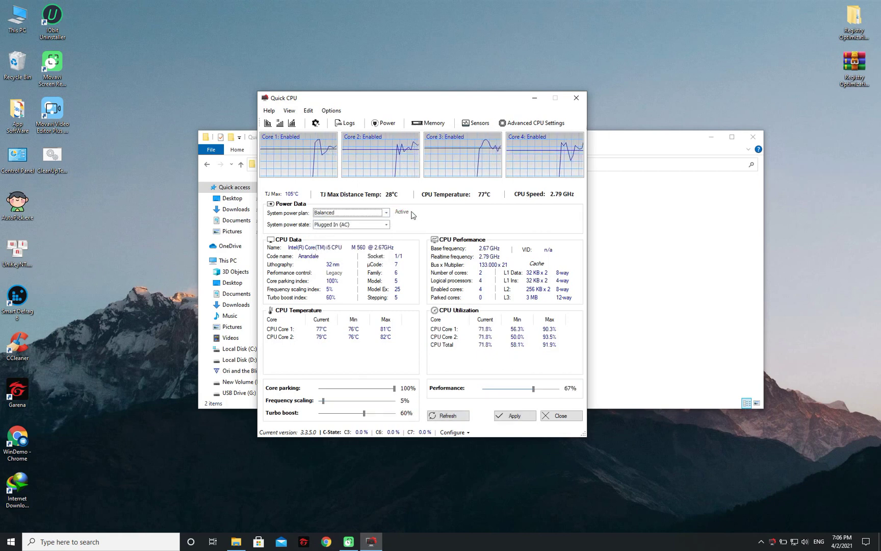
left_click(386, 213)
left_click(369, 222)
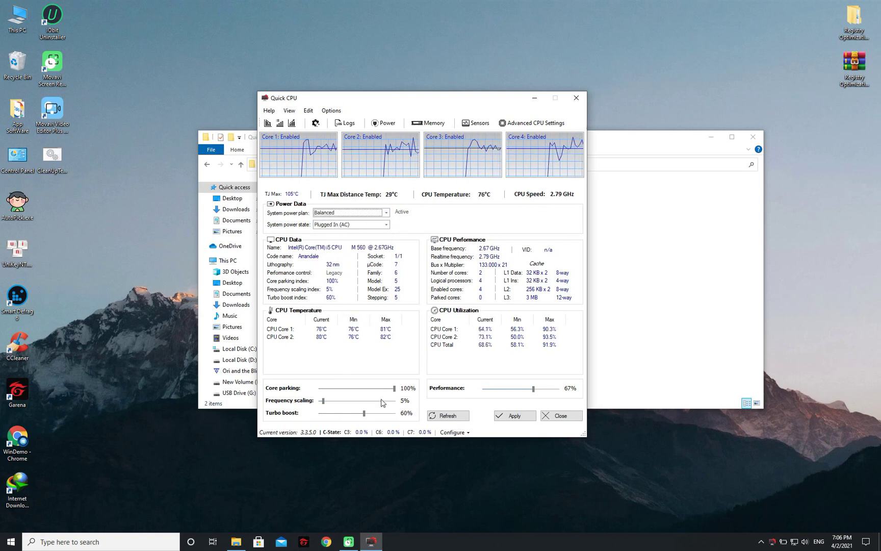
- Set frequency scaling, turbo boost and performance to 100% for the Plugged In (AC) power state and apply the changes
left_click_drag(323, 401, 395, 413)
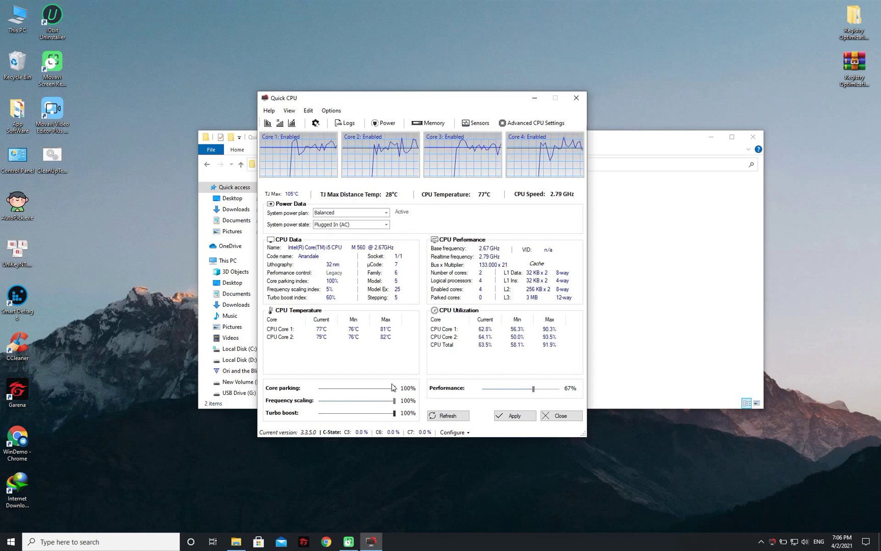
left_click_drag(533, 389, 587, 393)
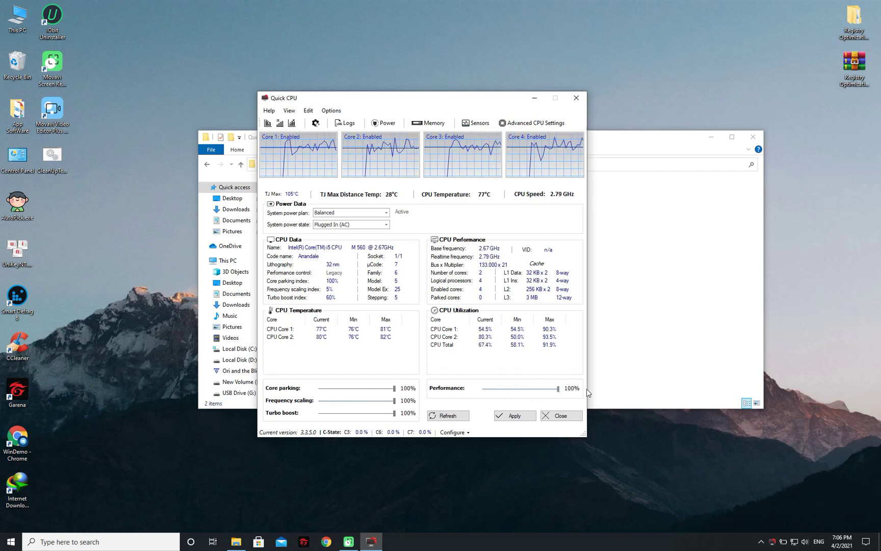
left_click(518, 417)
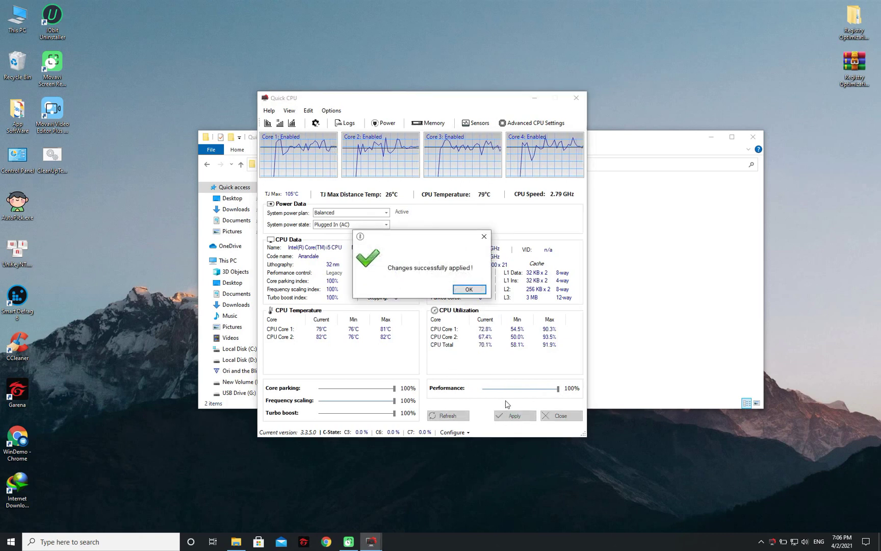
left_click(469, 299)
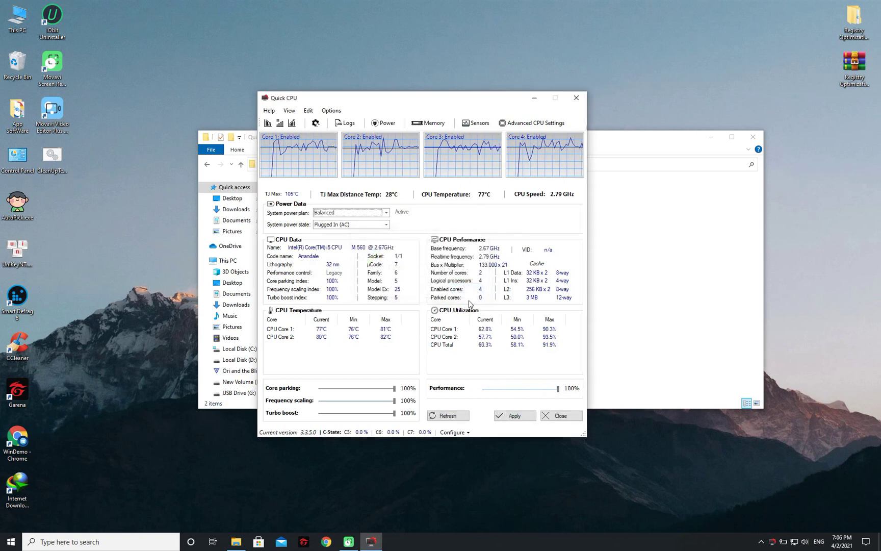
- Switch the system power state to On Battery (DC), apply 100% frequency scaling, turbo boost and performance, and close Quick CPU
left_click(384, 228)
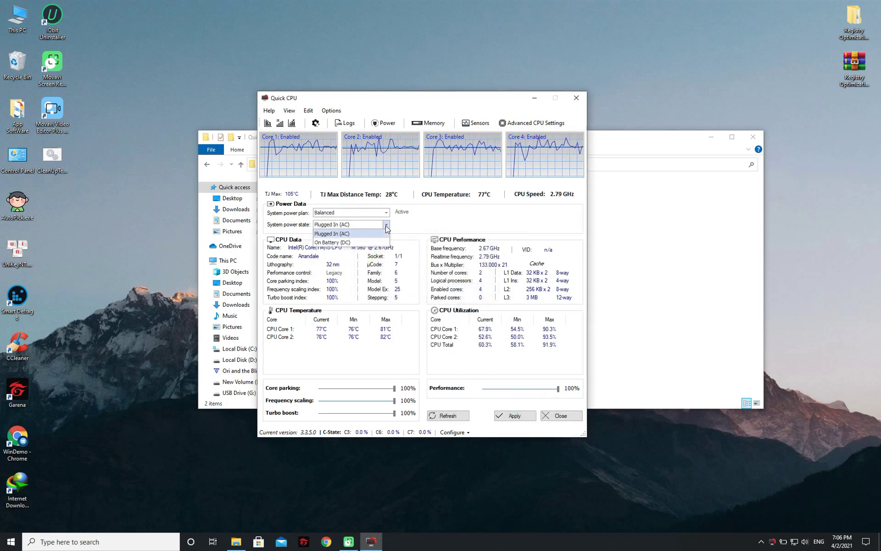
left_click(352, 243)
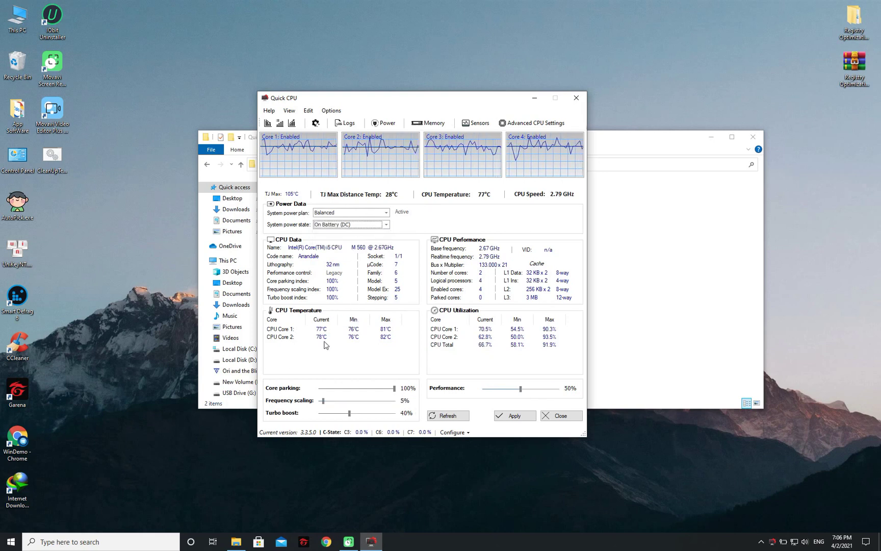
left_click_drag(372, 393, 395, 393)
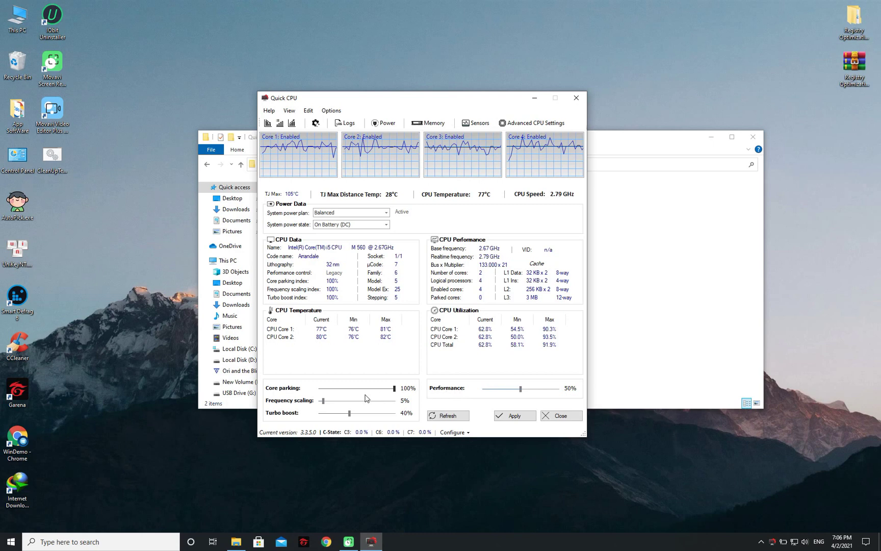
left_click_drag(324, 401, 412, 415)
left_click_drag(521, 389, 576, 392)
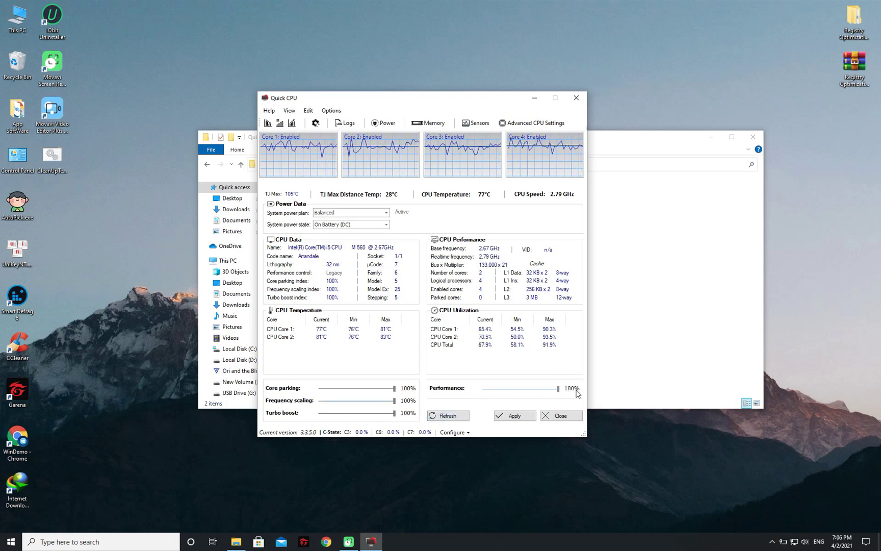
left_click(513, 416)
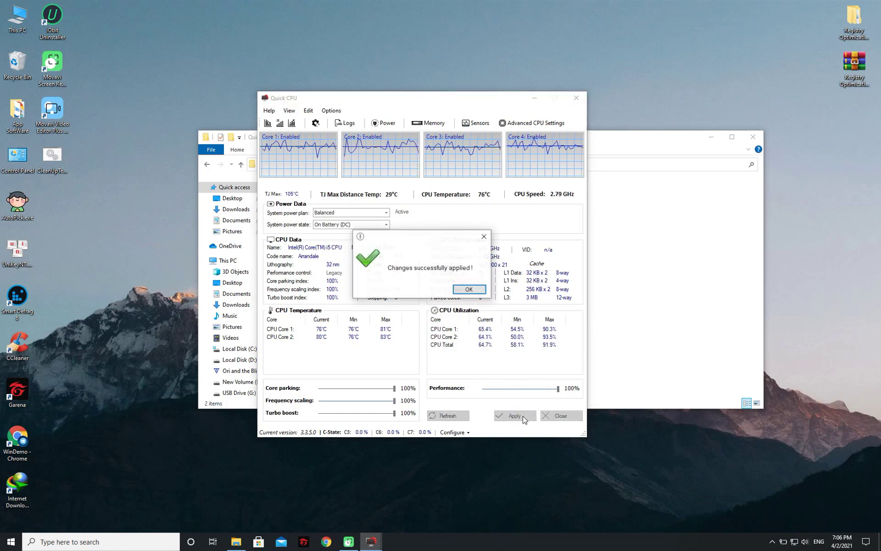
left_click(466, 288)
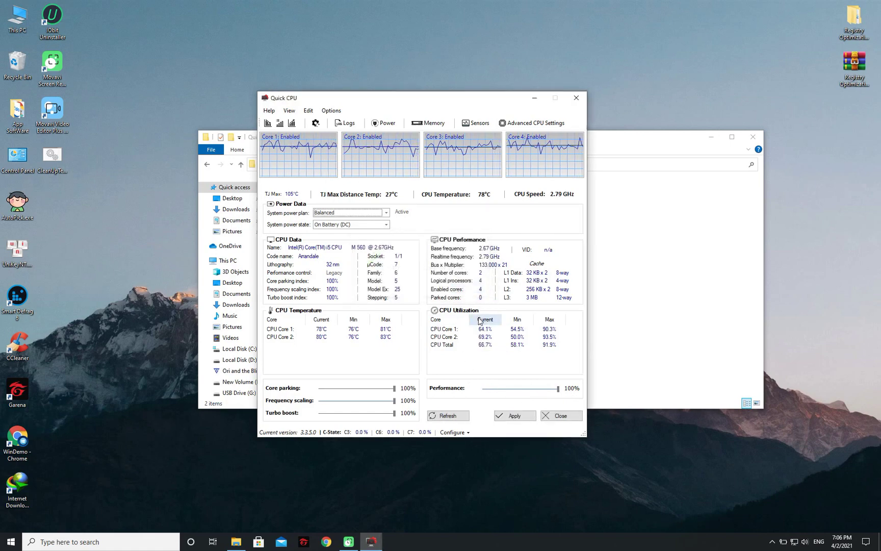
left_click(576, 98)
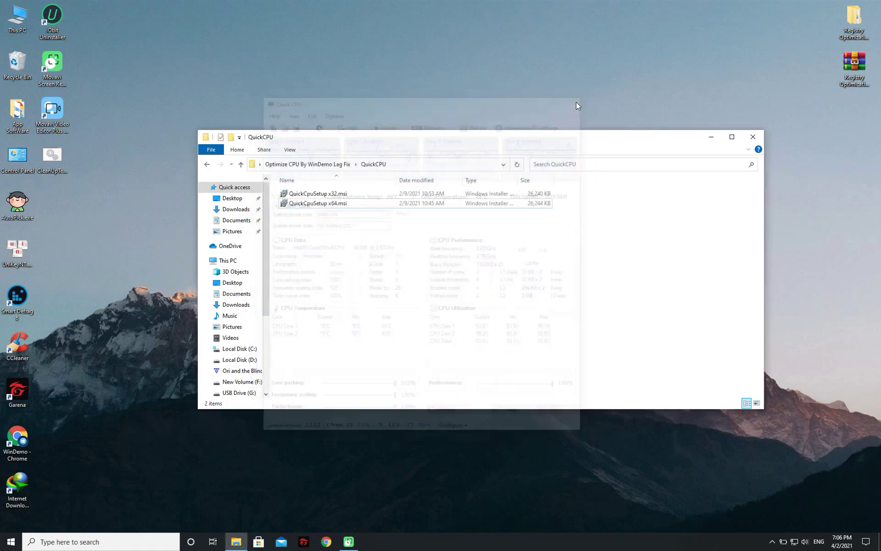
- Open the Registry Boost folder inside Optimize CPU By WinDemo Lag Fix and merge Boost CPU.reg into the registry
left_click(207, 164)
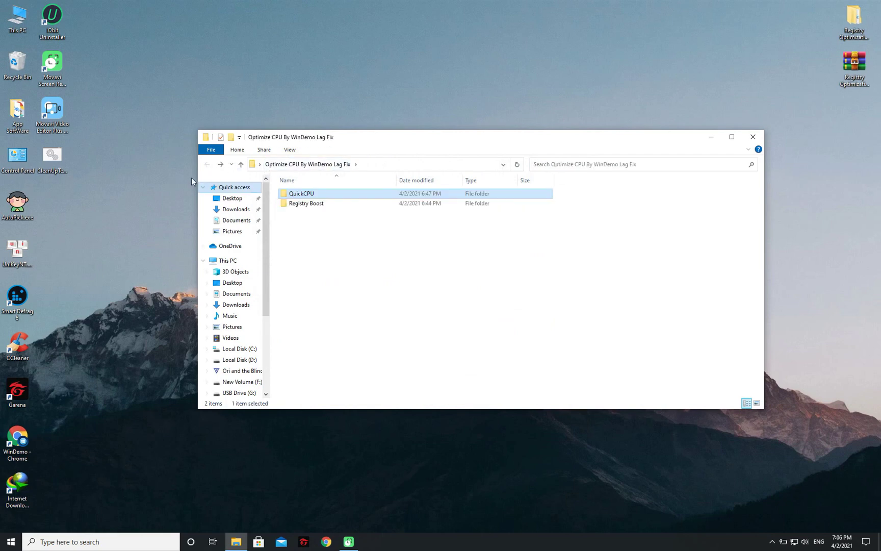
left_click(319, 204)
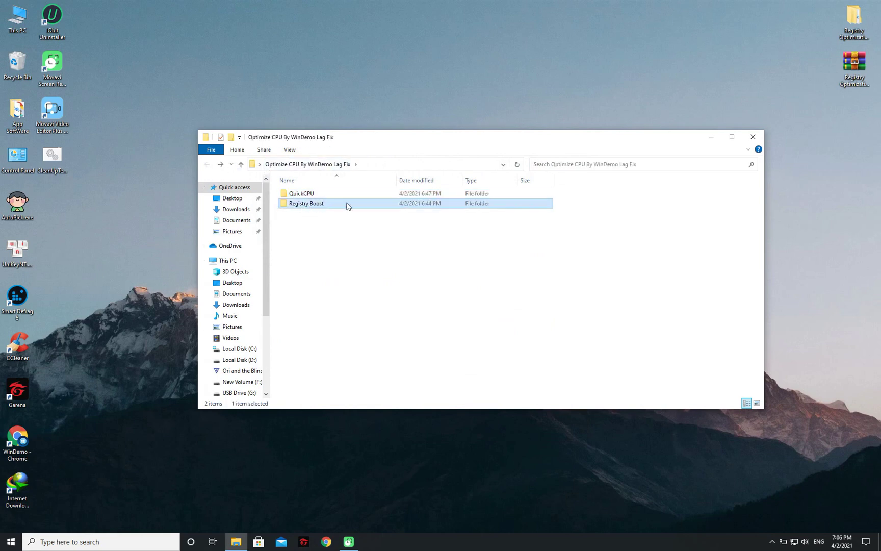
double_click(317, 204)
left_click_drag(309, 230, 397, 202)
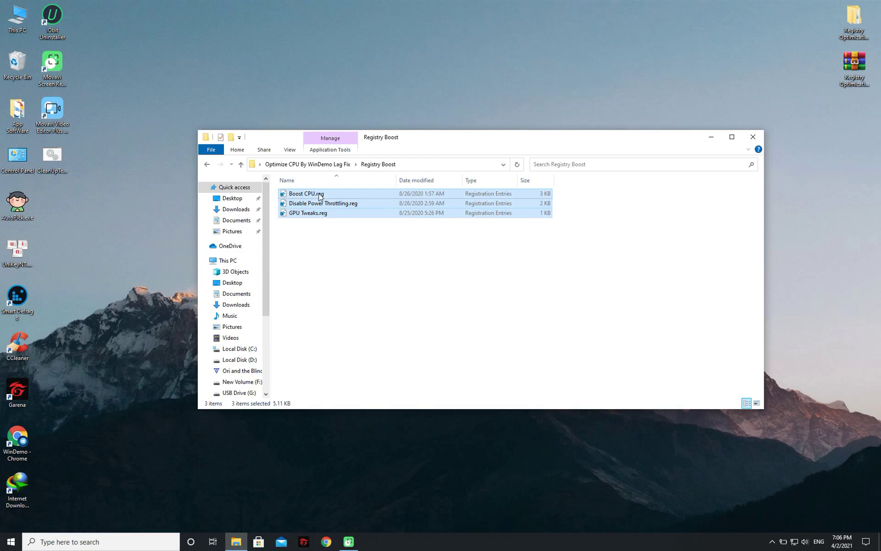
double_click(321, 195)
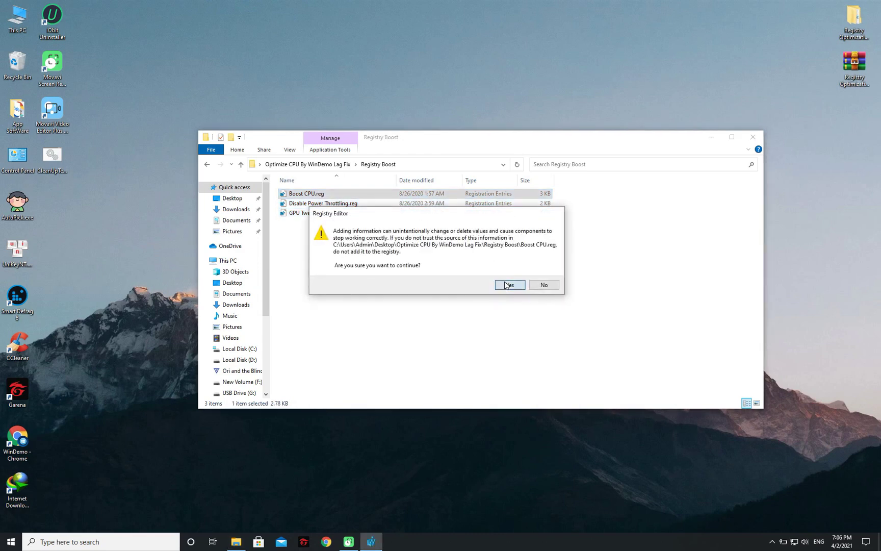
left_click(509, 285)
left_click(543, 273)
- Merge Disable Power Throttling.reg and GPU Tweaks.reg into the registry and close the Registry Boost folder
double_click(316, 204)
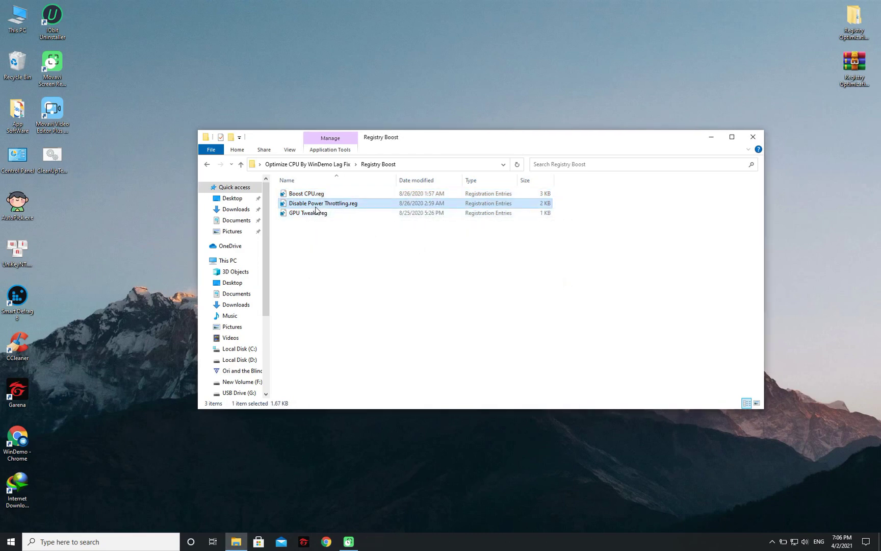
left_click(509, 286)
left_click(542, 272)
double_click(334, 213)
left_click(508, 285)
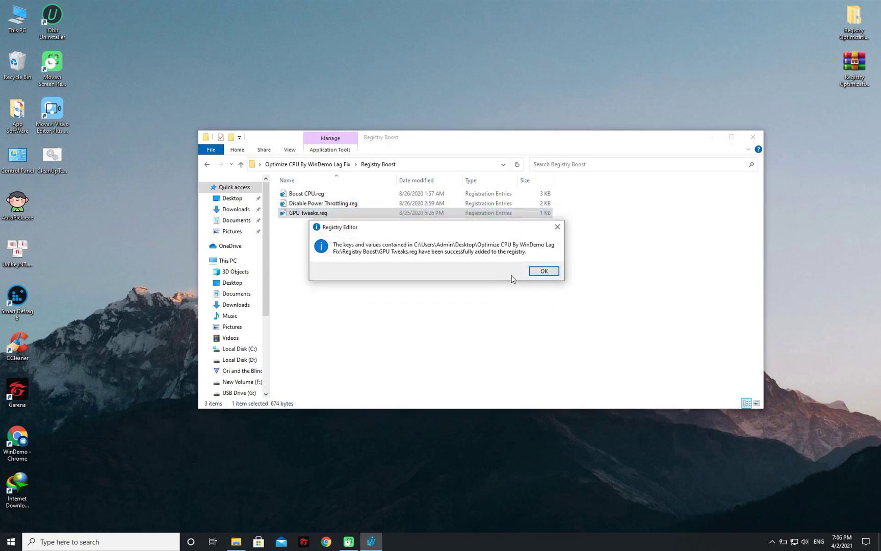
left_click(514, 274)
left_click_drag(352, 264, 504, 190)
left_click(474, 268)
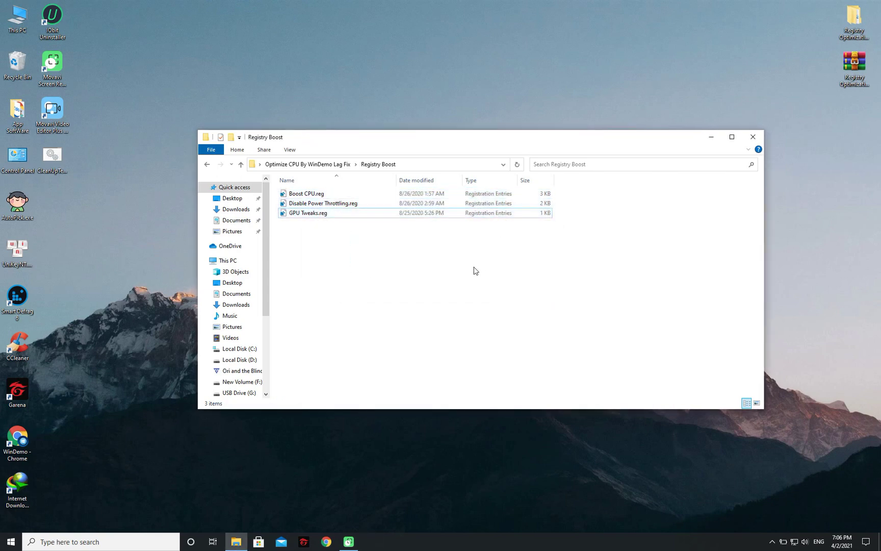
left_click(753, 136)
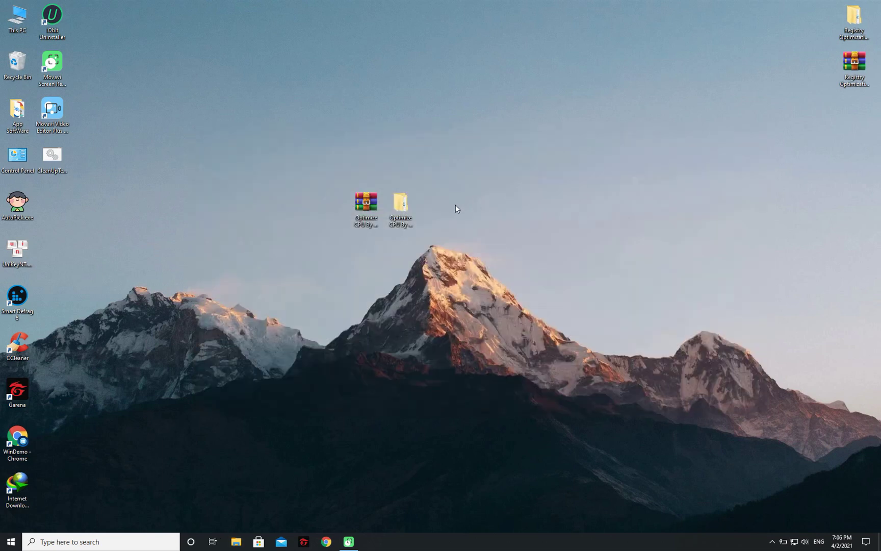